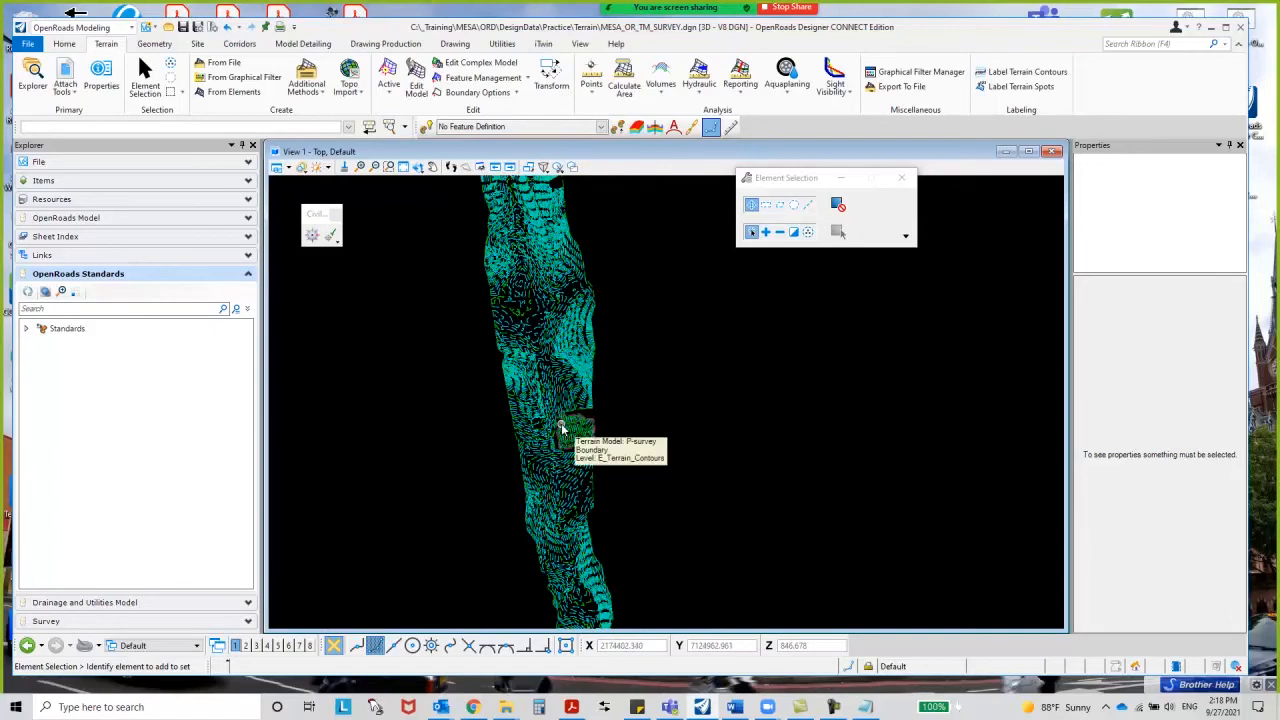
- Create a new 3D design file named MESA_OR_TERR_EX.dgn in the Terrain folder using the Seed3D - Imperial Design seed
left_click(26, 45)
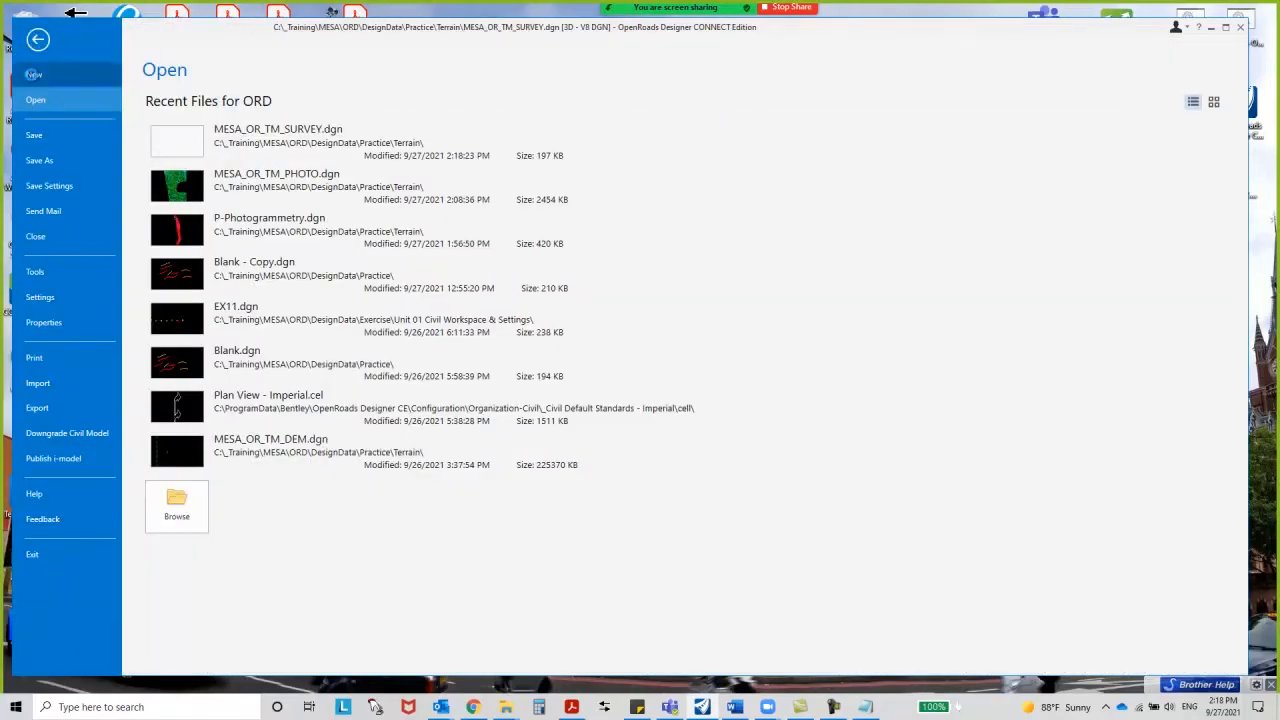
left_click(33, 75)
left_click(425, 247)
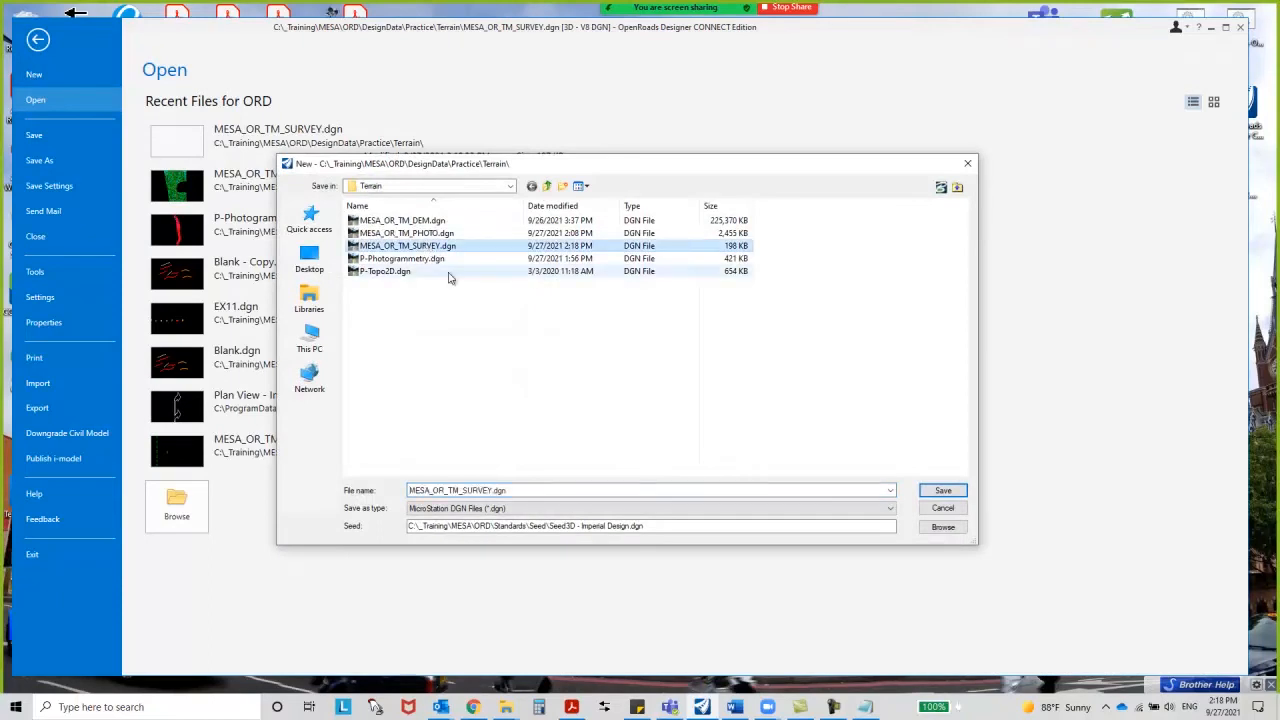
left_click(457, 490)
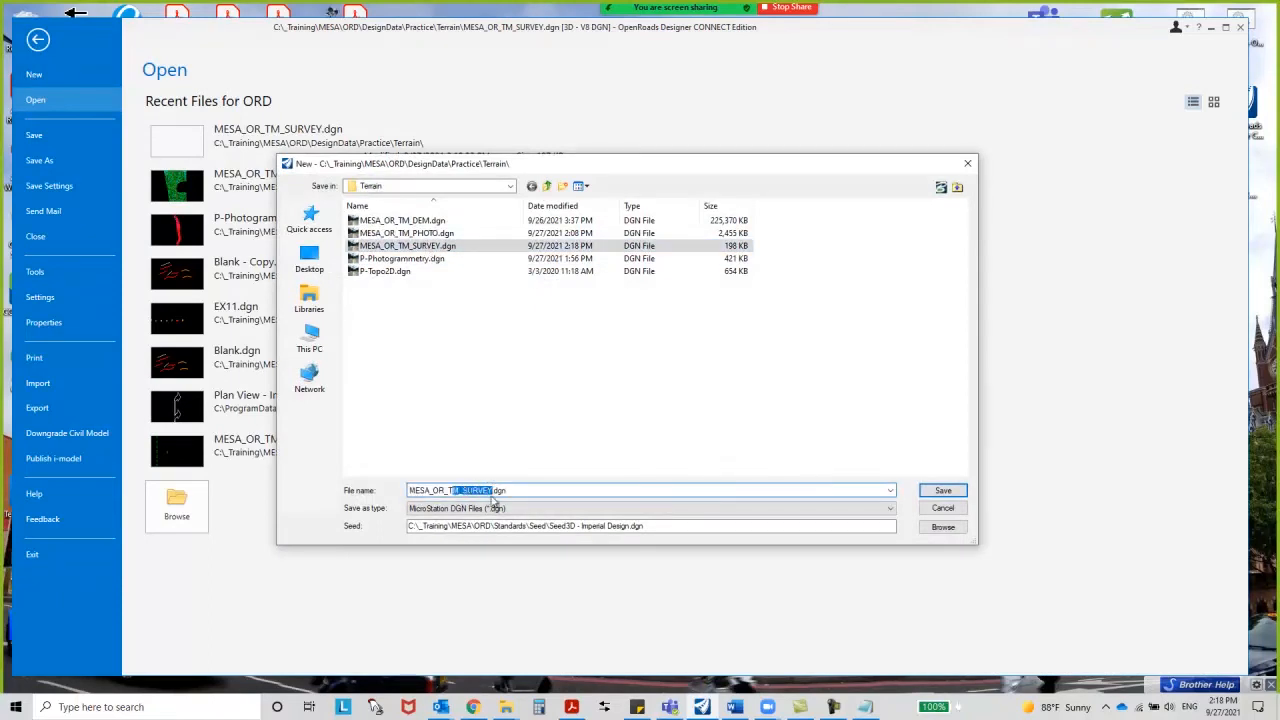
key("BackSpace")
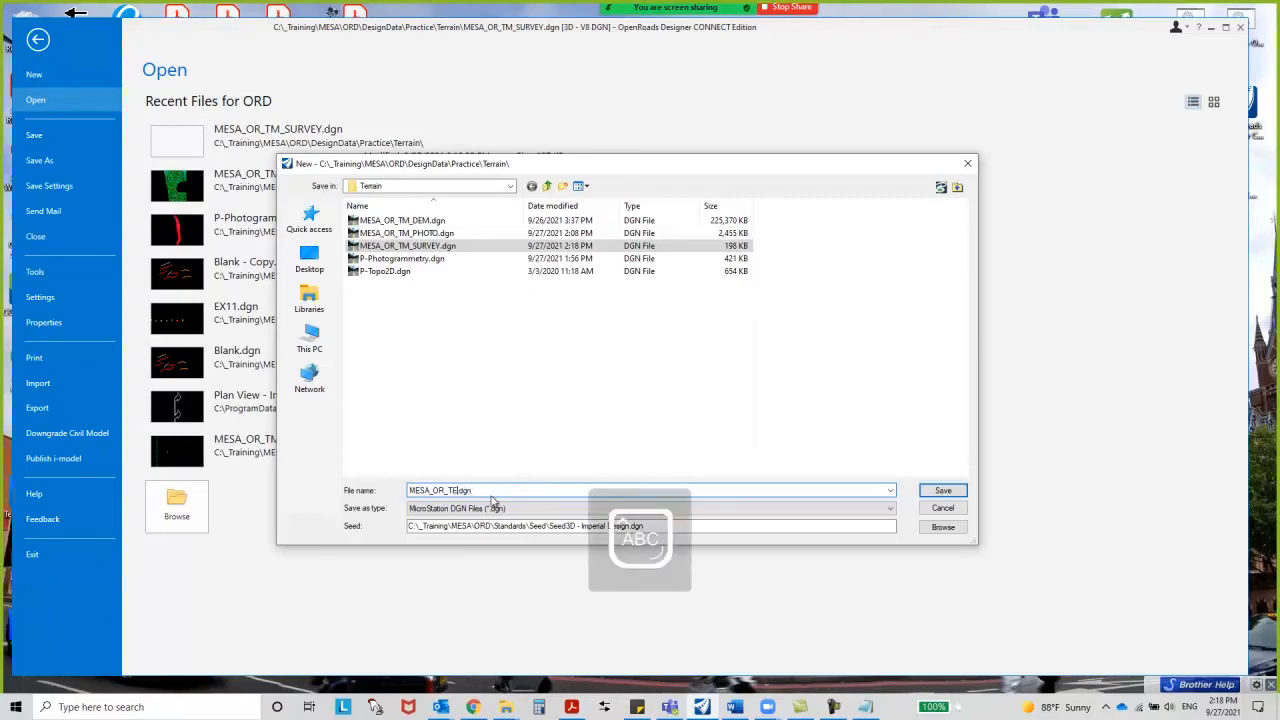
type("ERR_EX")
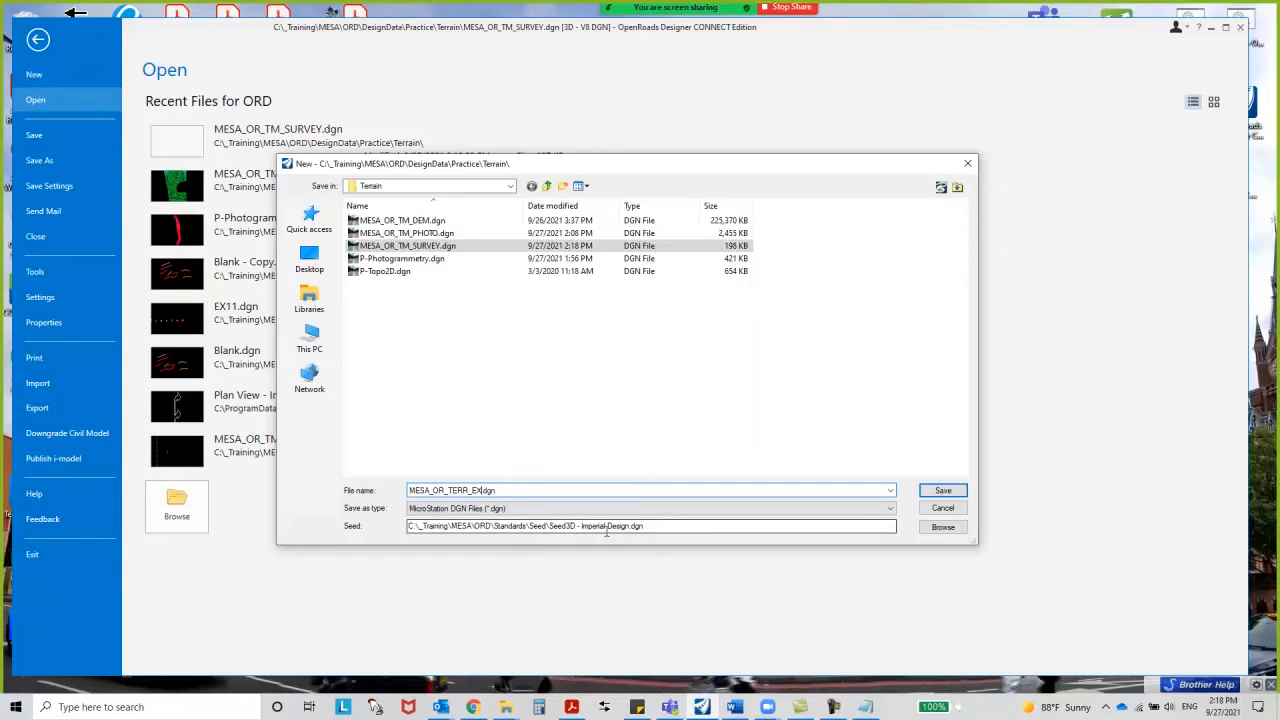
left_click(945, 491)
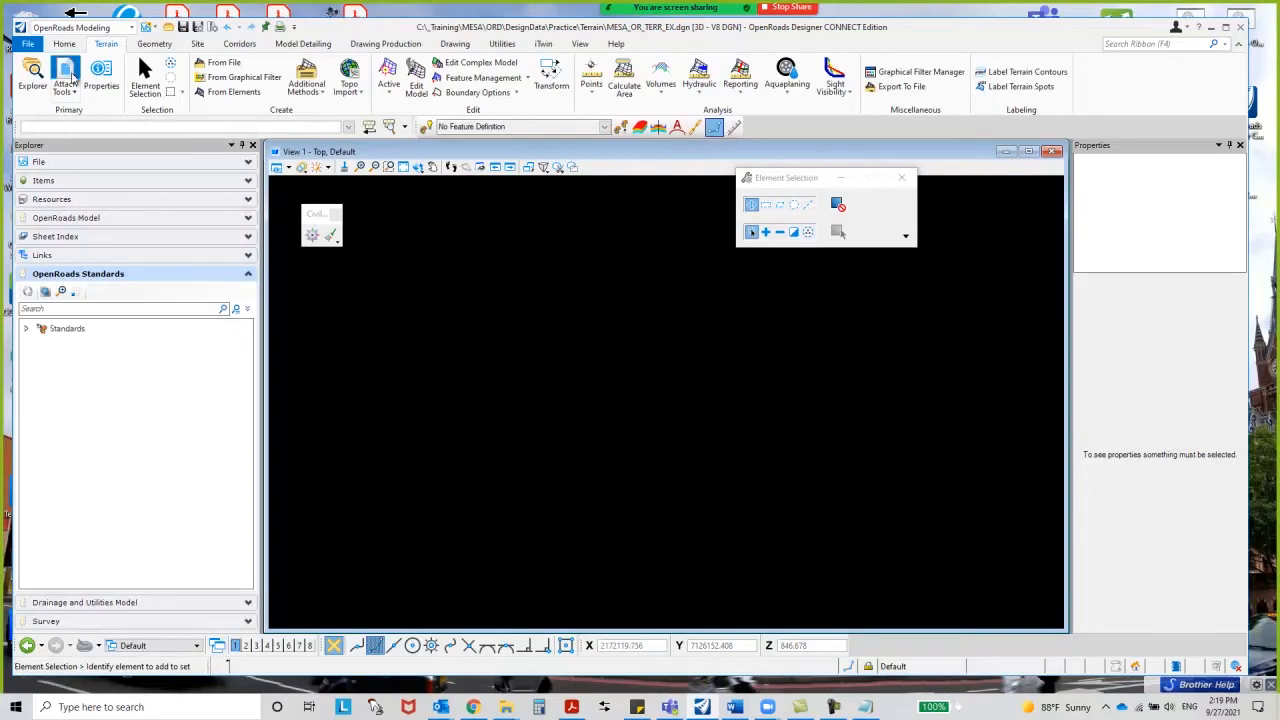
- Attach MESA_OR_TM_PHOTO.dgn and MESA_OR_TM_SURVEY.dgn as references, both with Coincident - World orientation
left_click(66, 72)
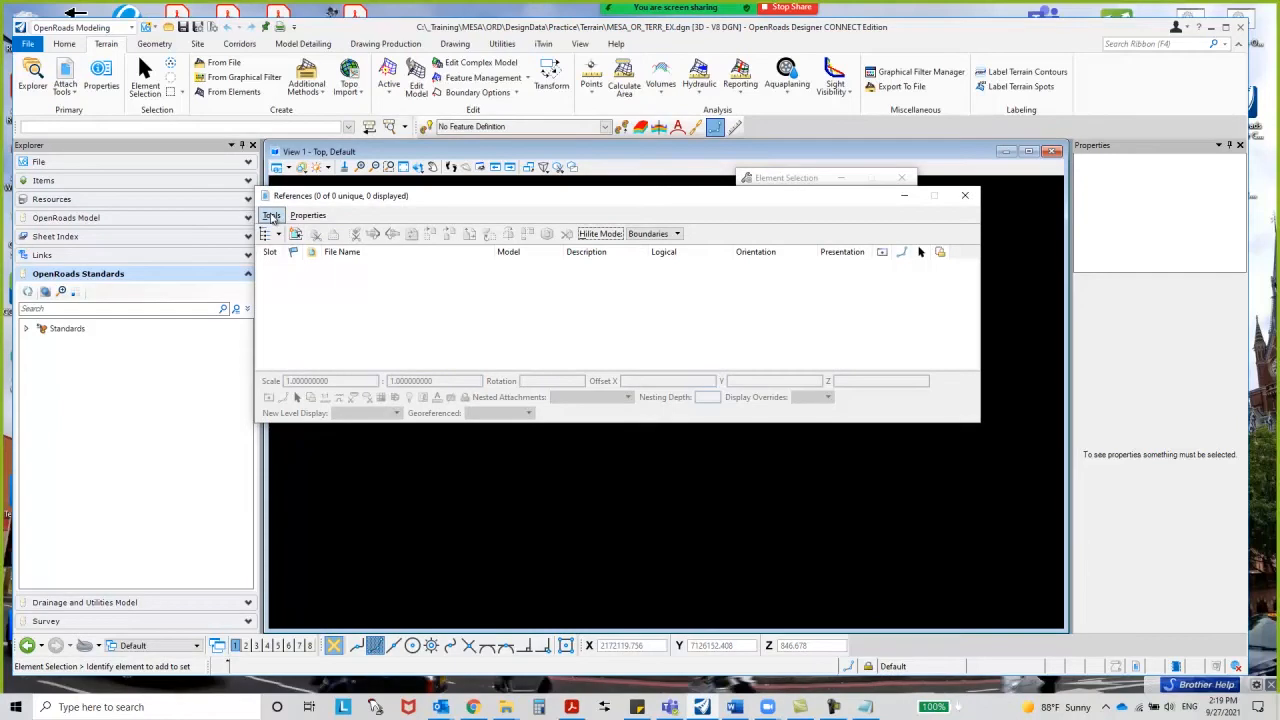
left_click(271, 216)
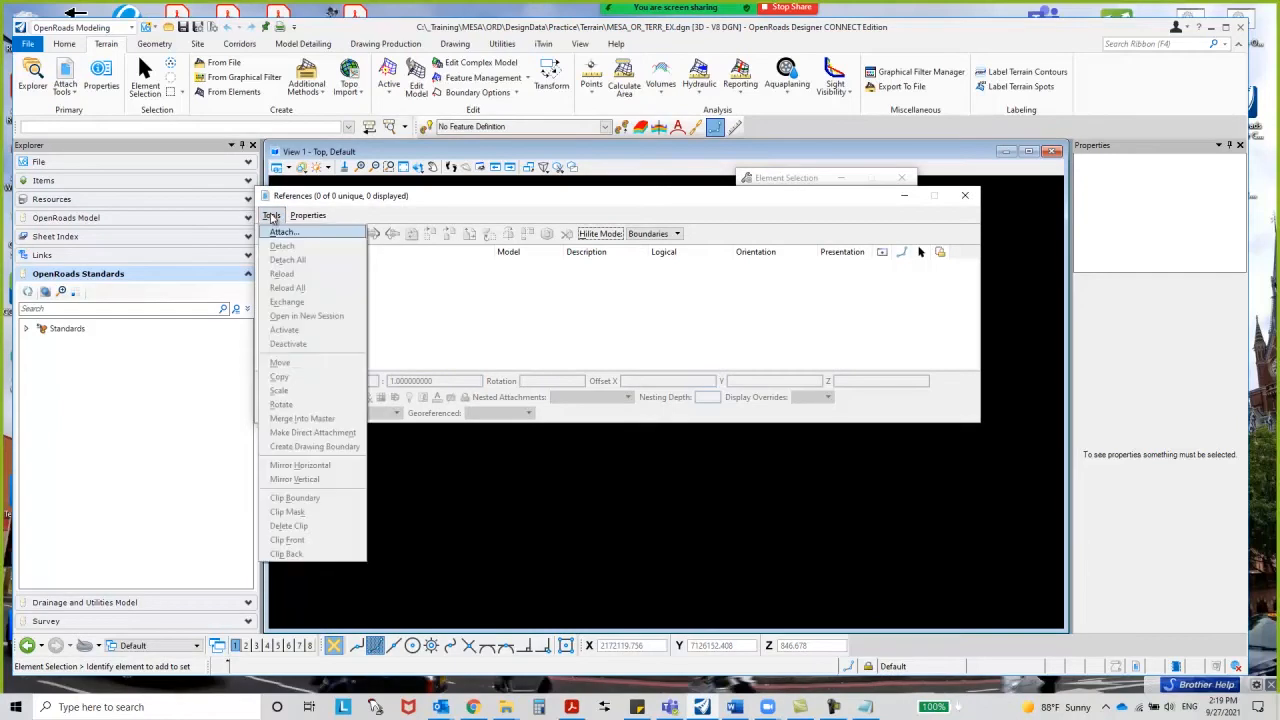
left_click(283, 234)
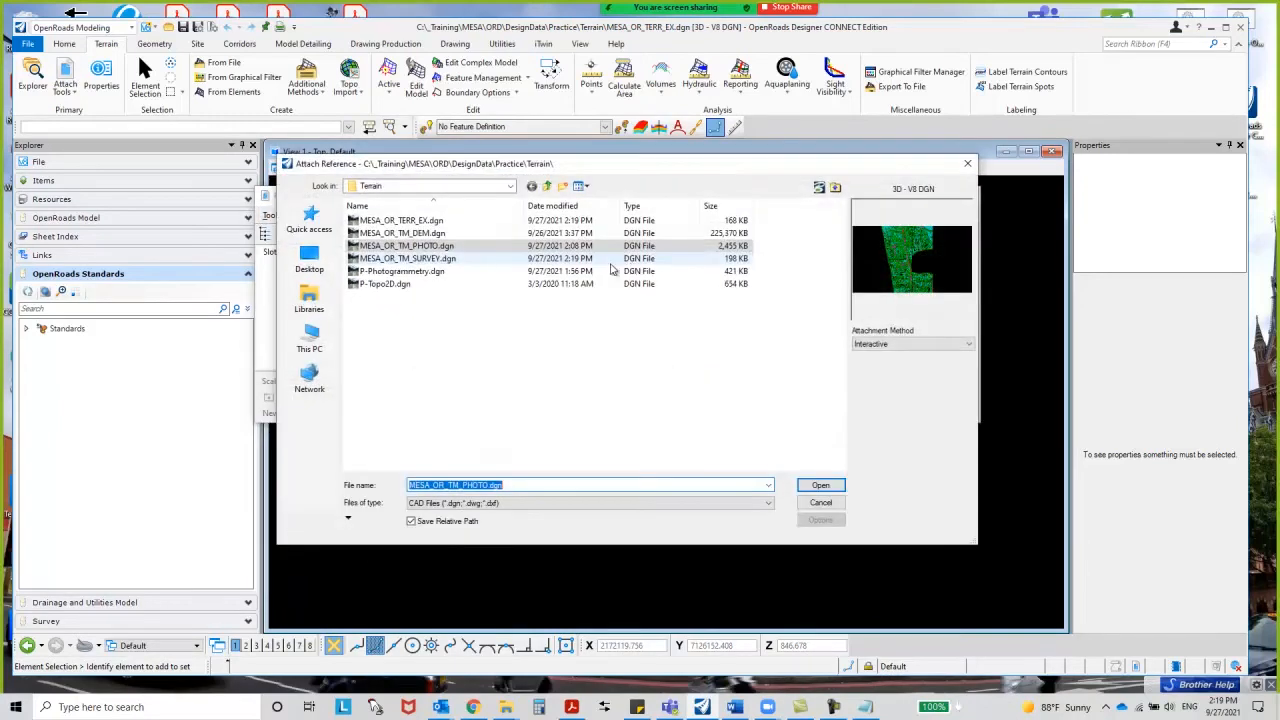
left_click(437, 245)
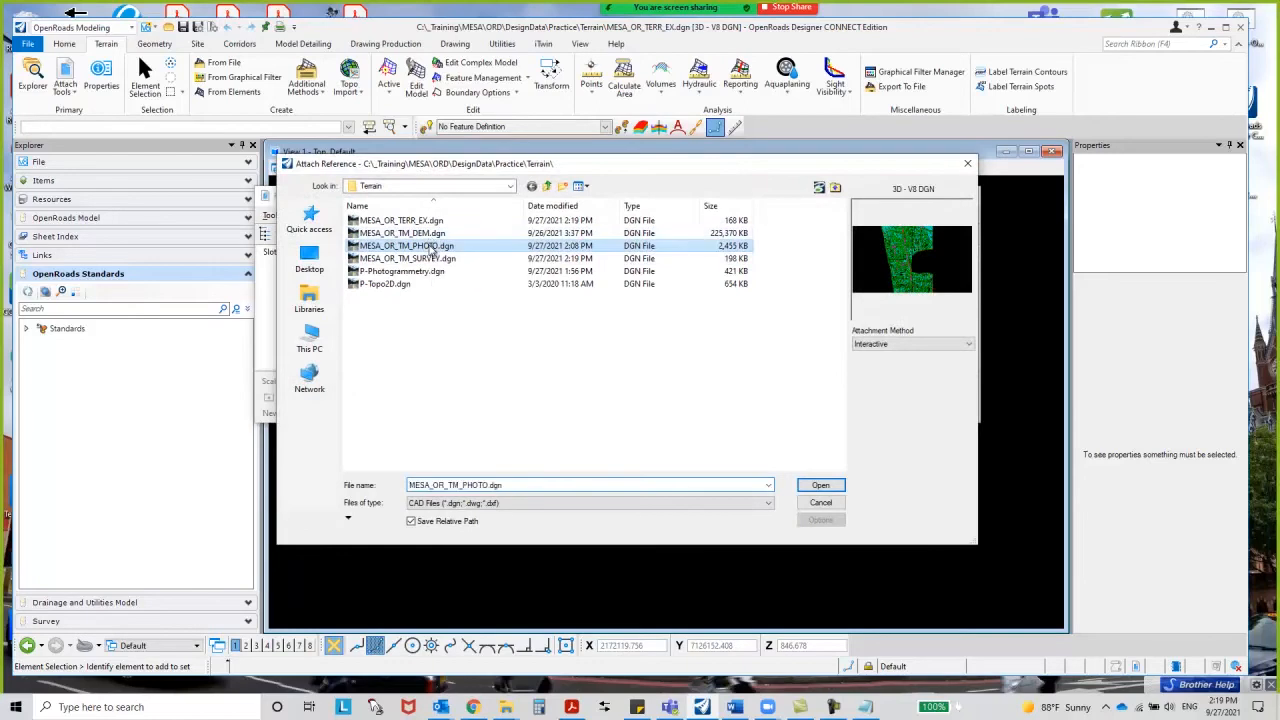
left_click(430, 258, "ctrl")
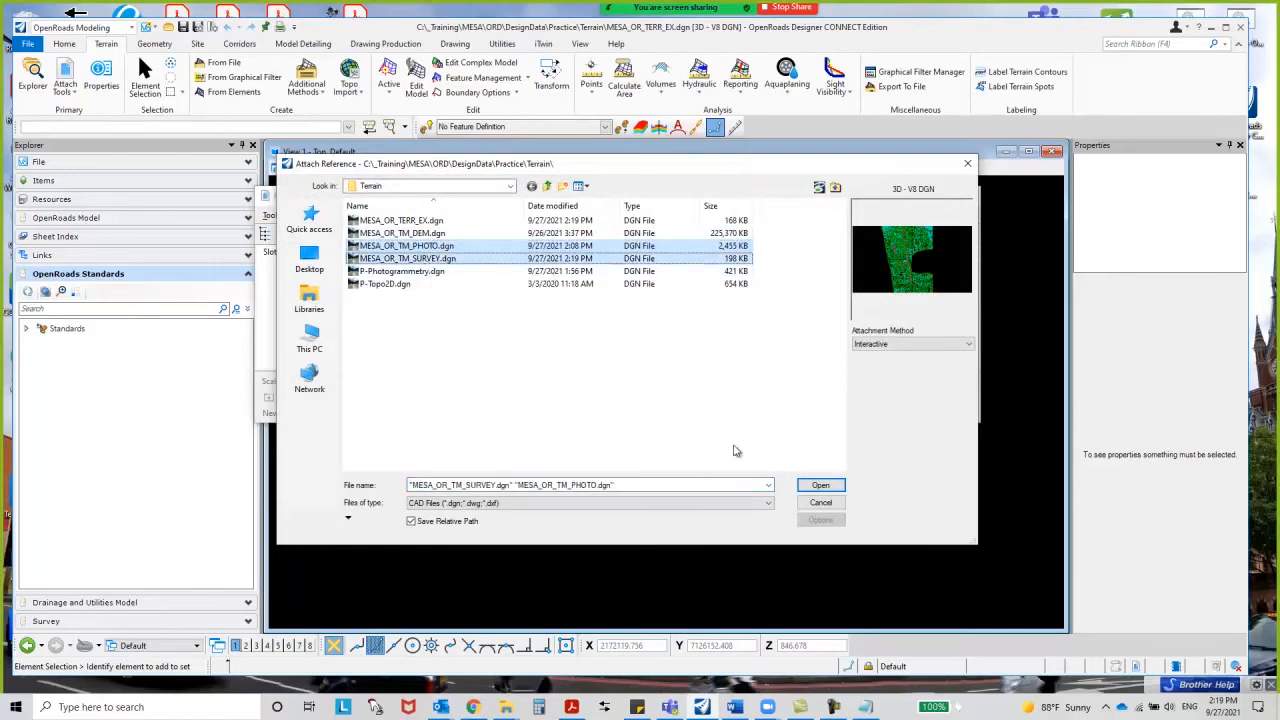
left_click(818, 486)
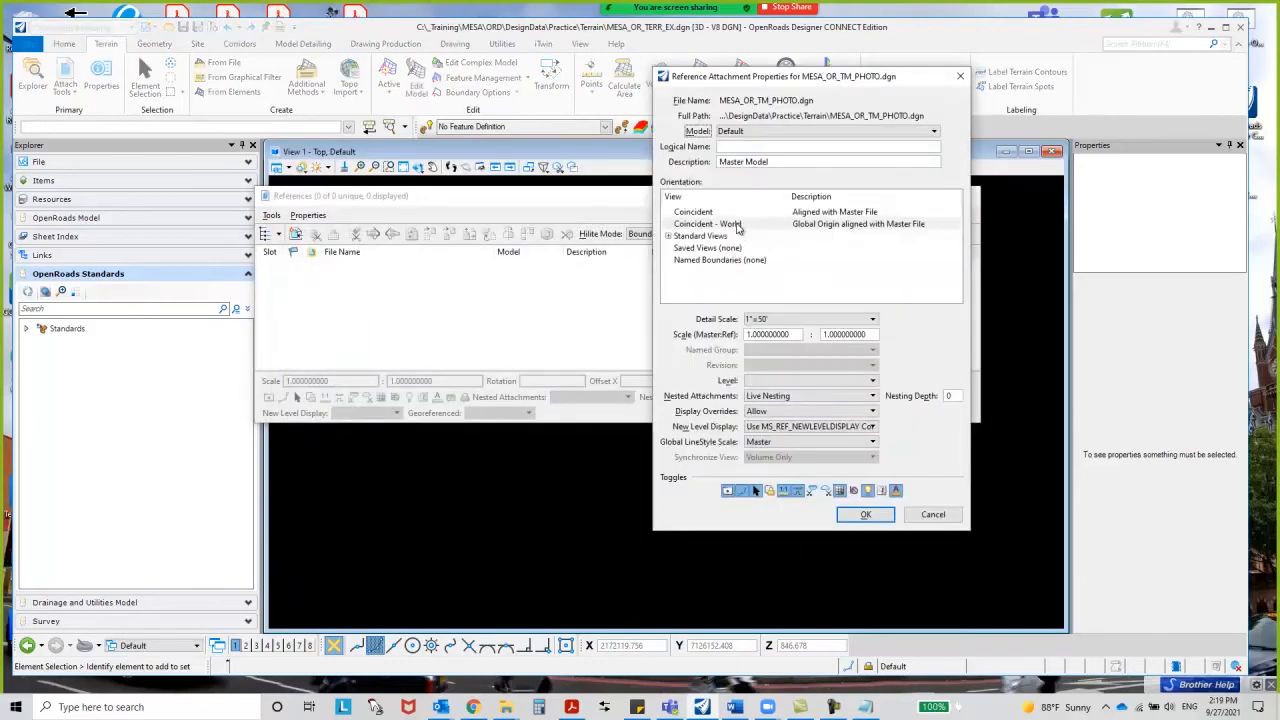
left_click(737, 225)
left_click(860, 516)
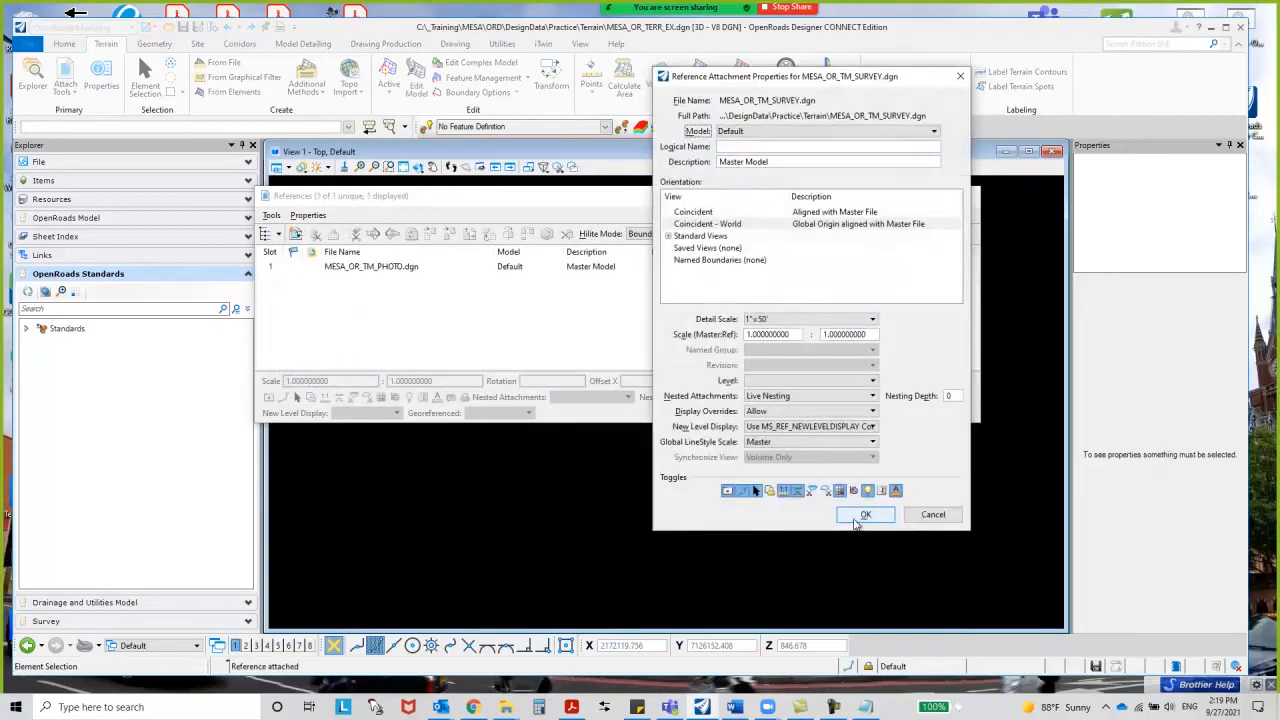
left_click(860, 516)
left_click(968, 196)
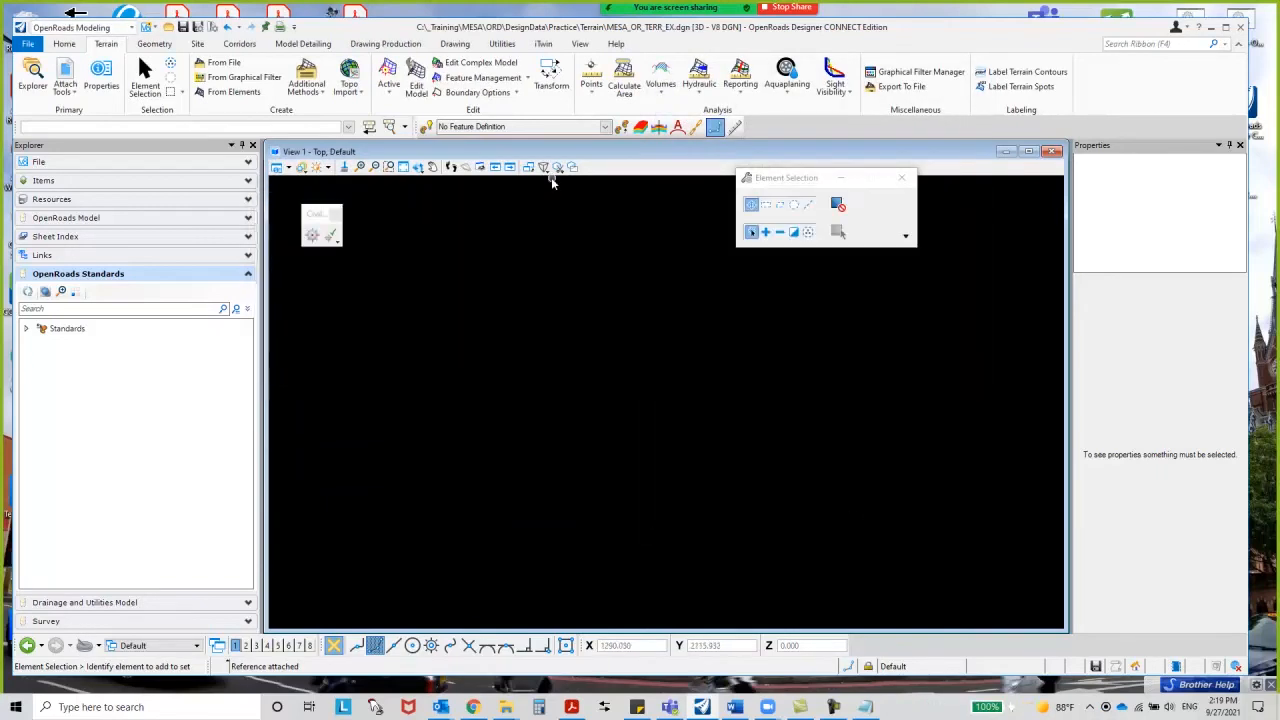
- Fit all attached files in the view and inspect the terrain boundaries around the notch on the corridor's east side
left_click(403, 166)
left_click(458, 434)
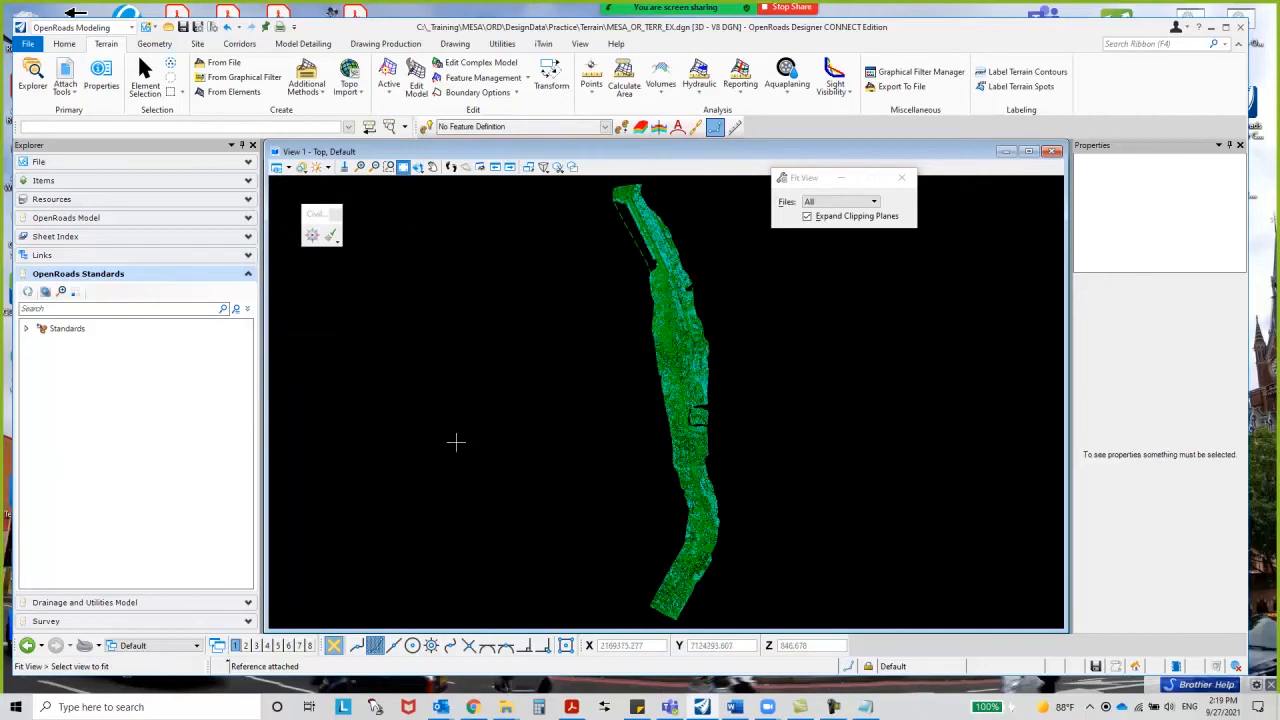
right_click(455, 444)
scroll(712, 430, "up", 3)
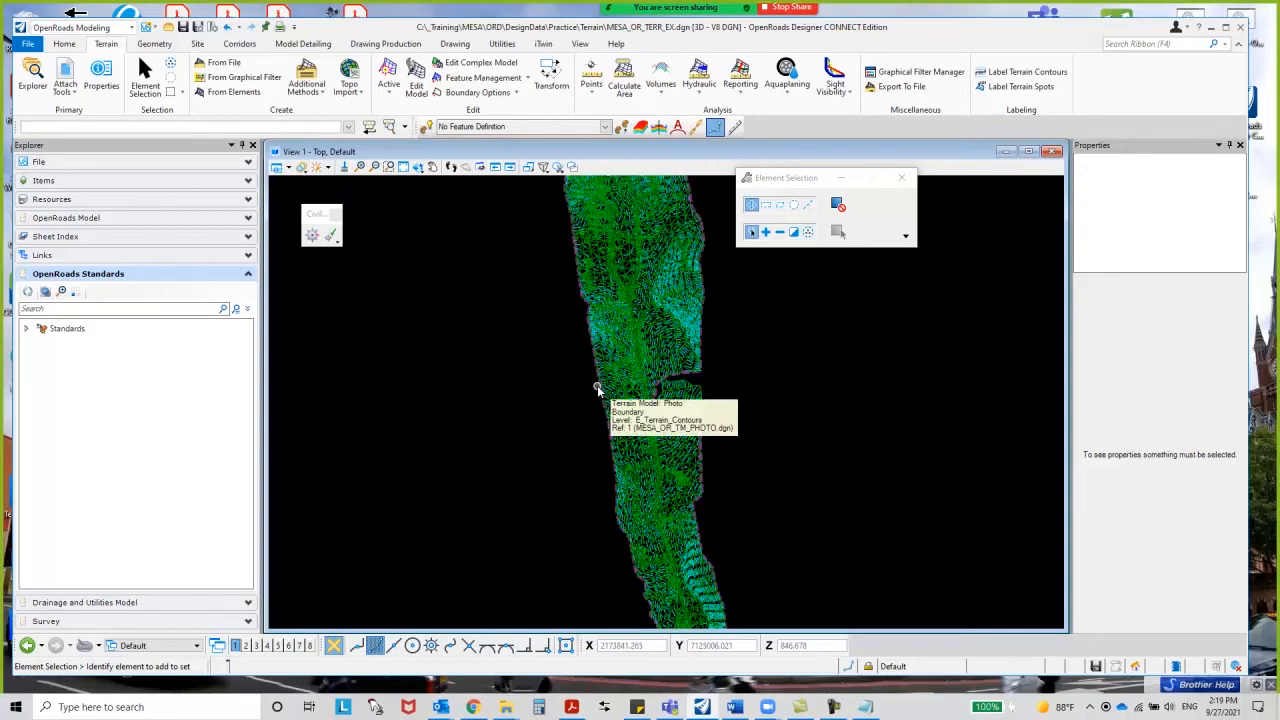
mouse_move(694, 391)
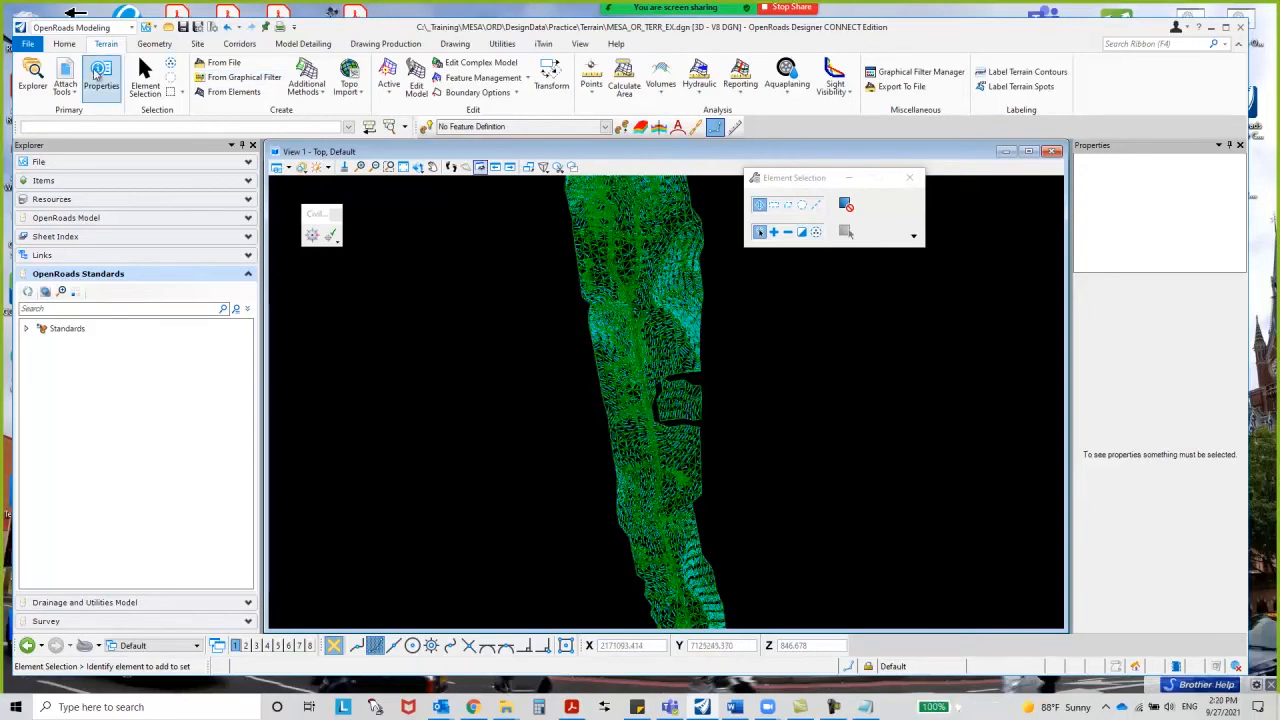
- Draw a long horizontal SmartLine in the empty area east of the terrain and a shorter parallel one above it
left_click(455, 44)
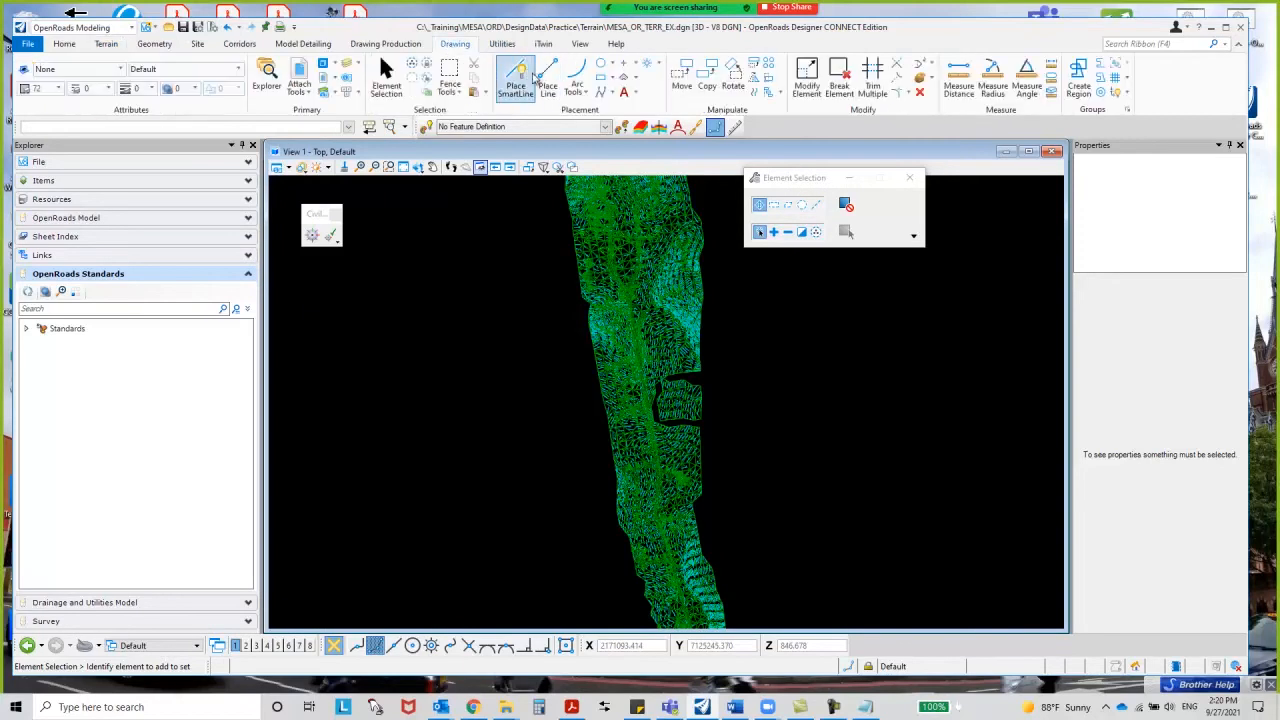
left_click(516, 76)
scroll(790, 415, "up", 3)
left_click(709, 420)
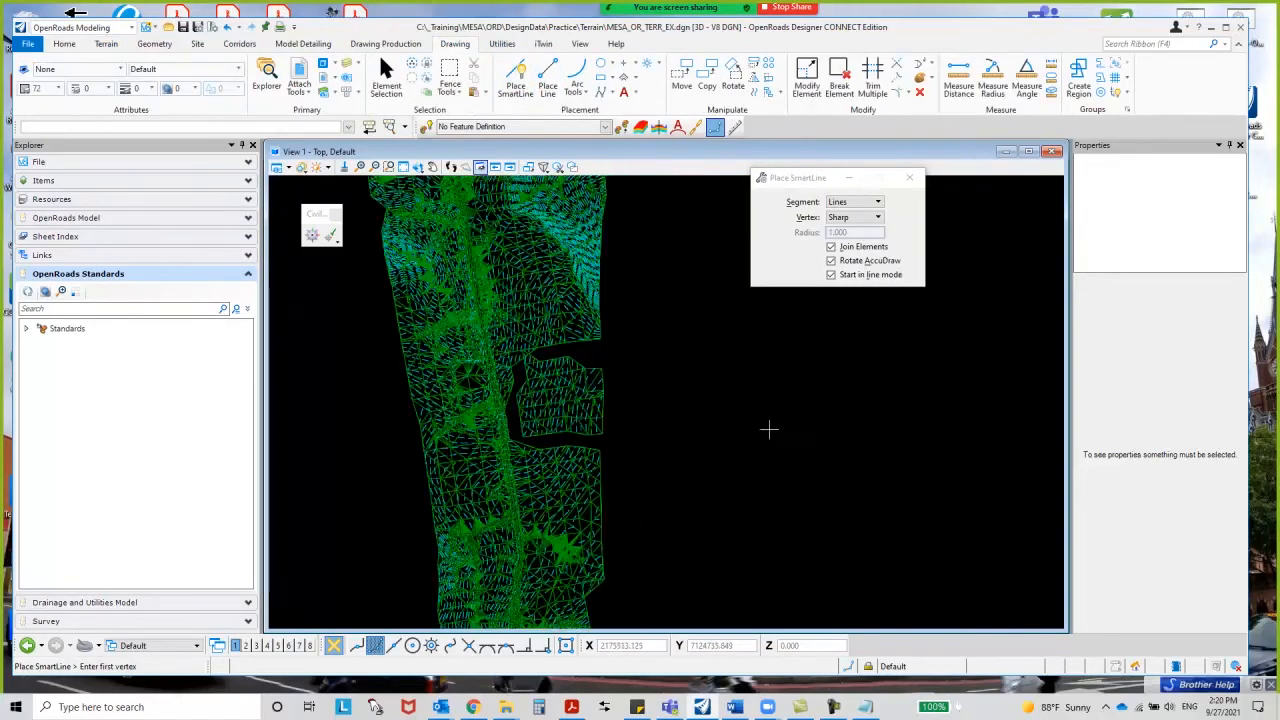
left_click(895, 420)
right_click(876, 477)
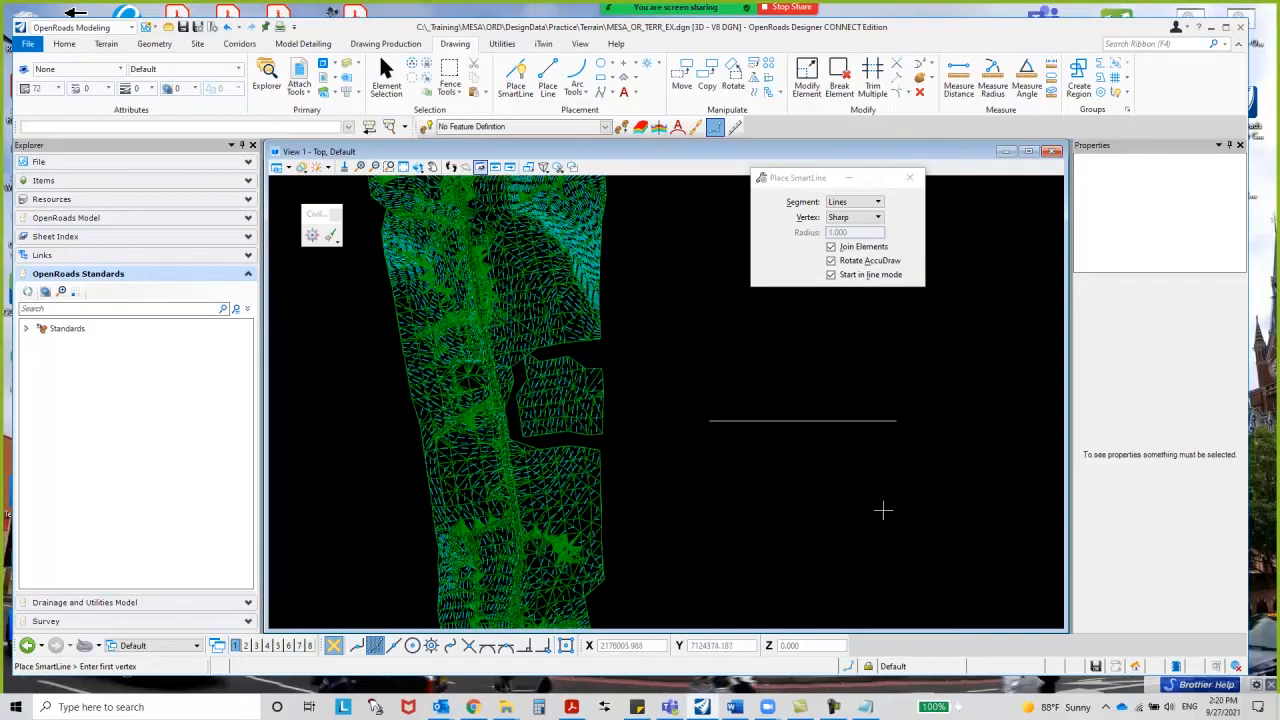
left_click(766, 358)
left_click(836, 358)
right_click(843, 514)
- Draw a SmartLine running beside the long line, up to the short line, and zigzagging between the two
left_click(710, 410)
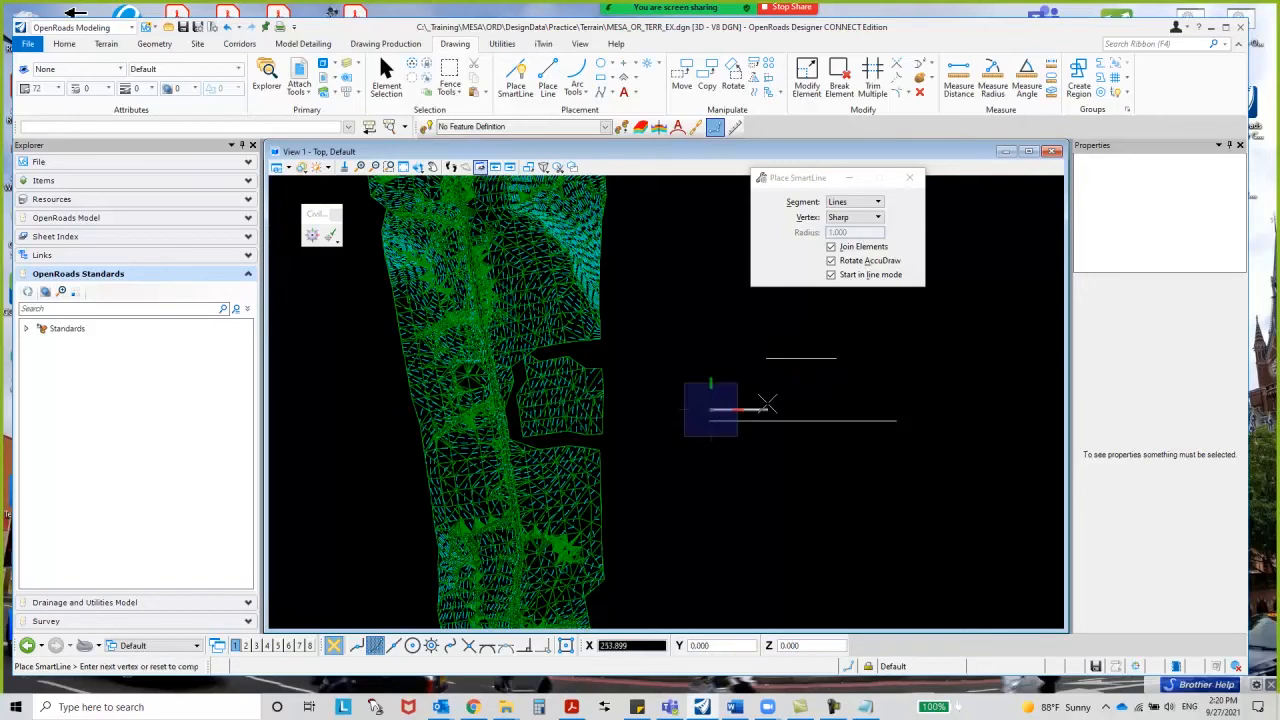
left_click(767, 407)
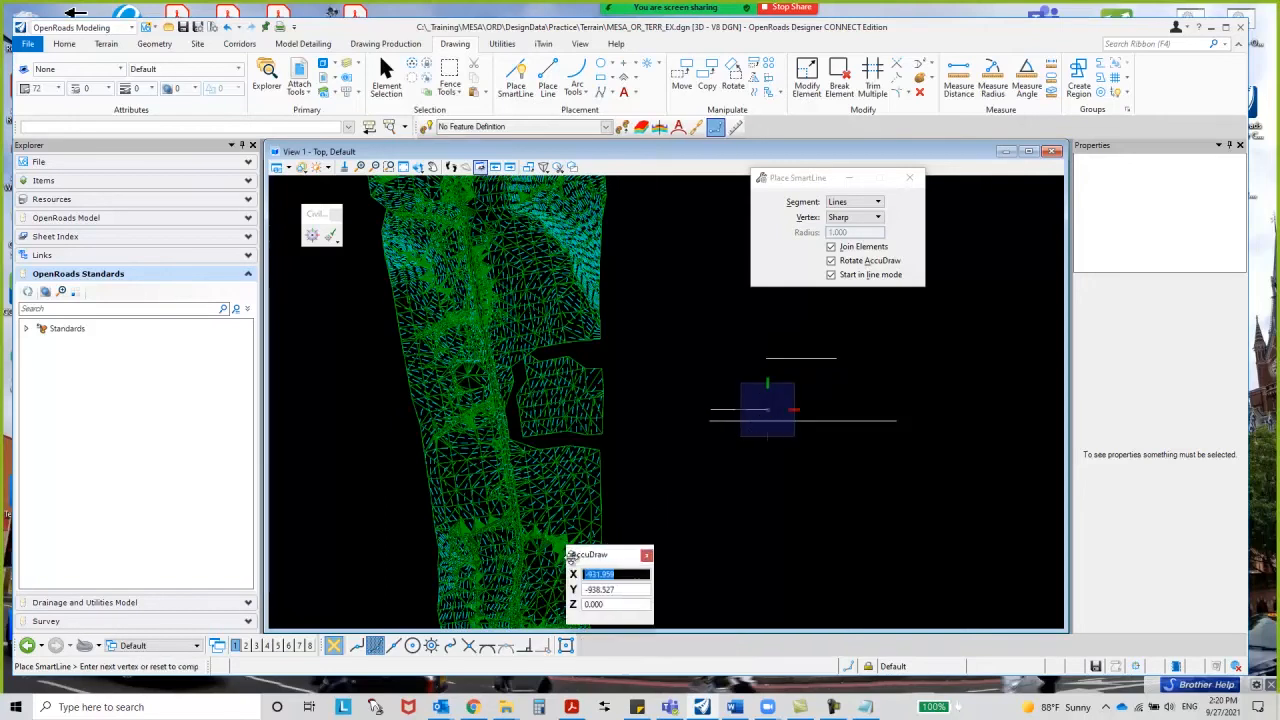
left_click(645, 530)
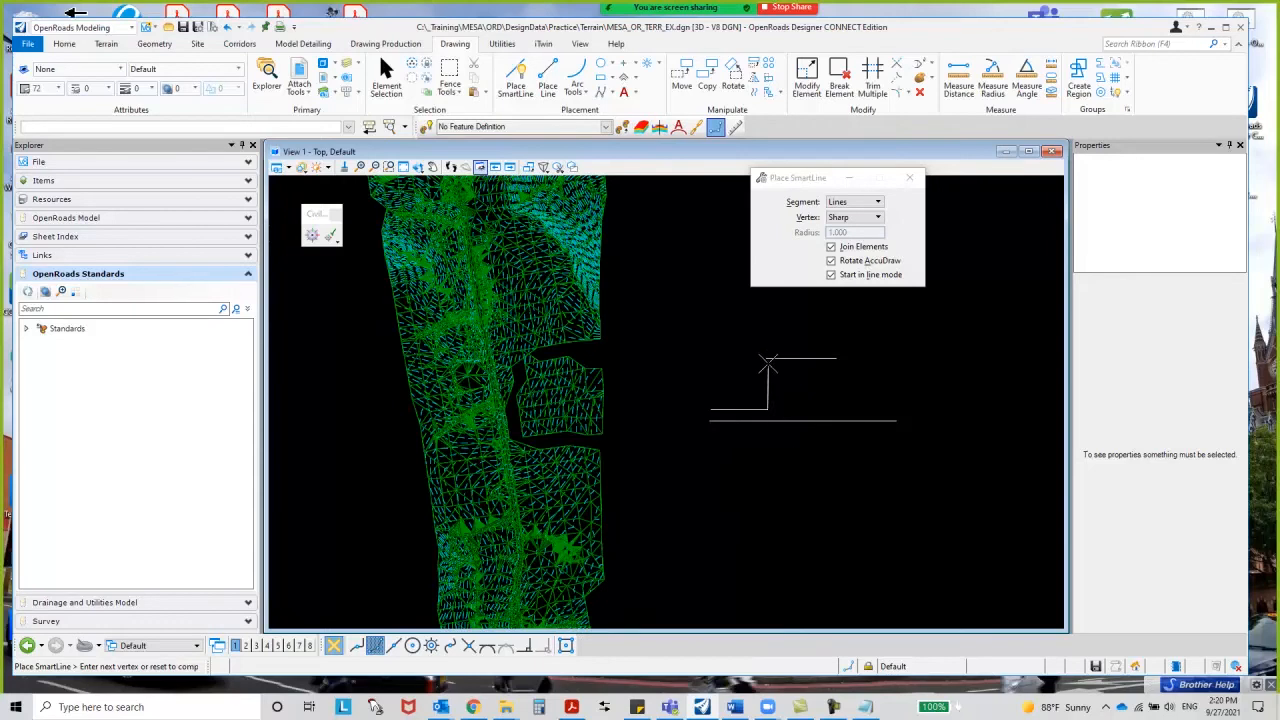
left_click(780, 398)
left_click(802, 412)
left_click(814, 360)
left_click(826, 412)
left_click(838, 358)
left_click(866, 428)
right_click(894, 405)
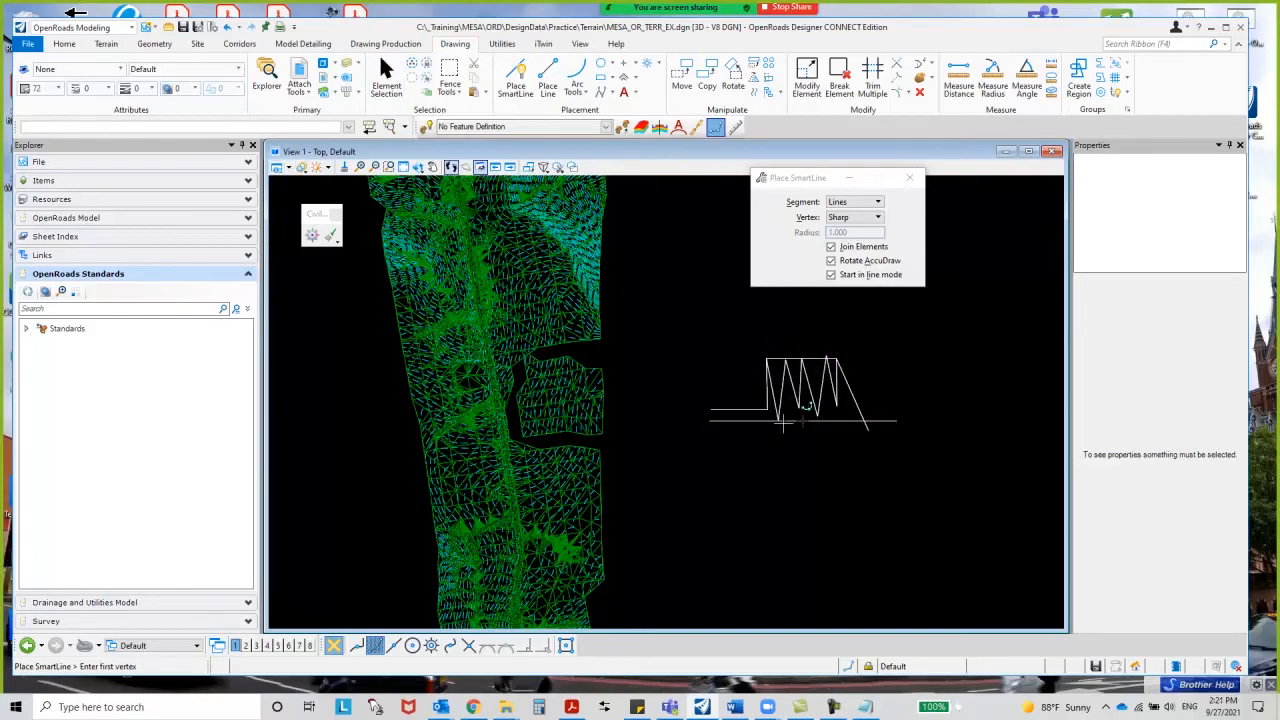
- Delete the zigzag SmartLine drawn between the two horizontal lines
left_click(396, 80)
left_click(810, 390)
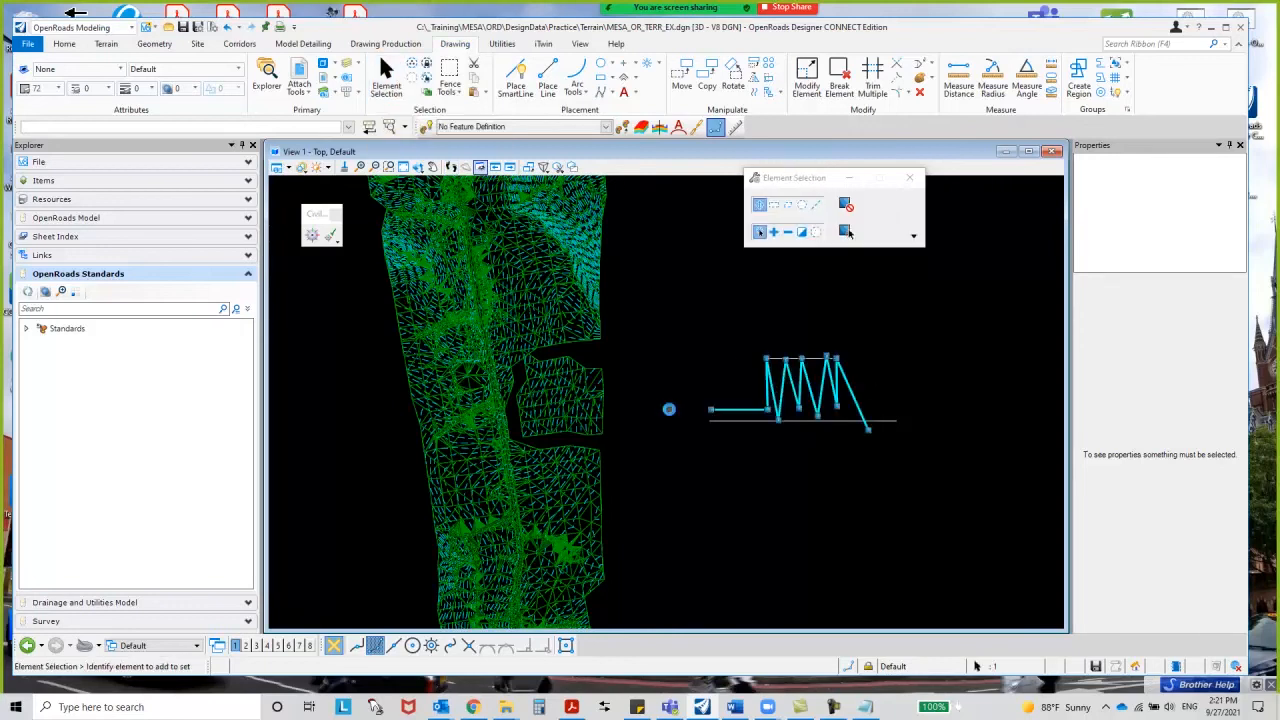
key("Delete")
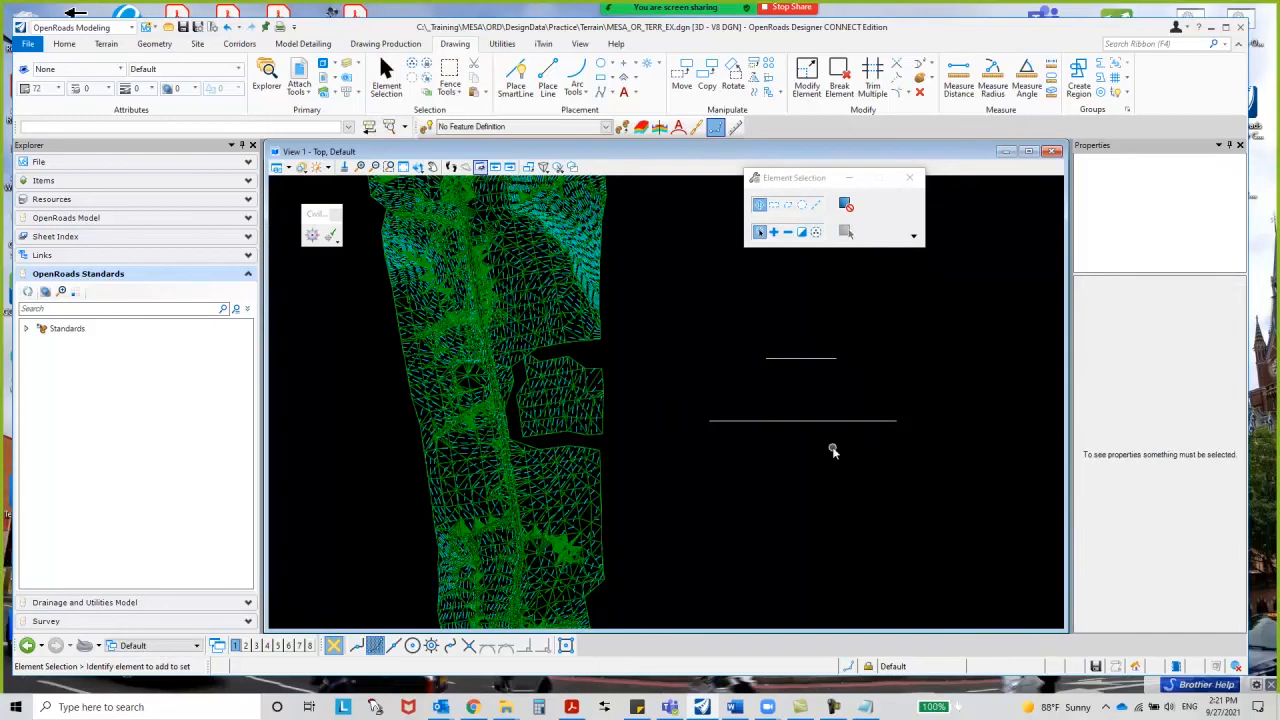
- Draw a SmartLine above the long line that steps up along the short line and back down to the same level
left_click(516, 78)
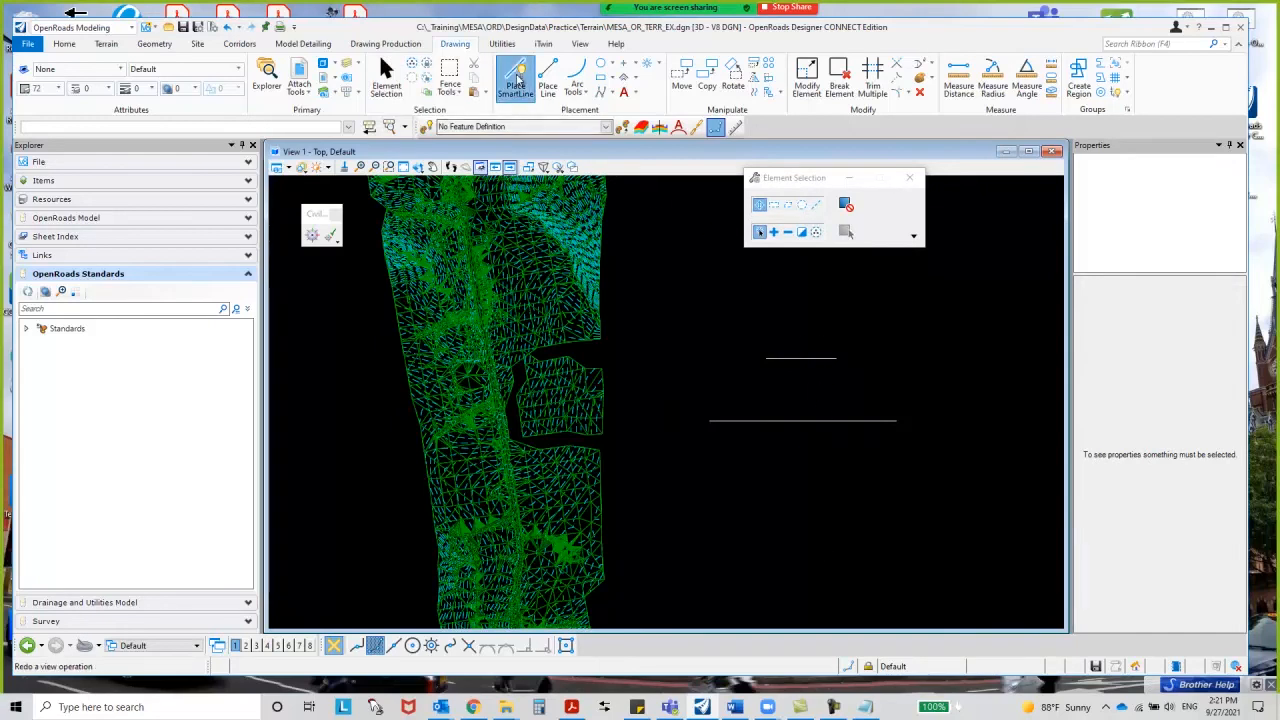
left_click(706, 412)
left_click(766, 411)
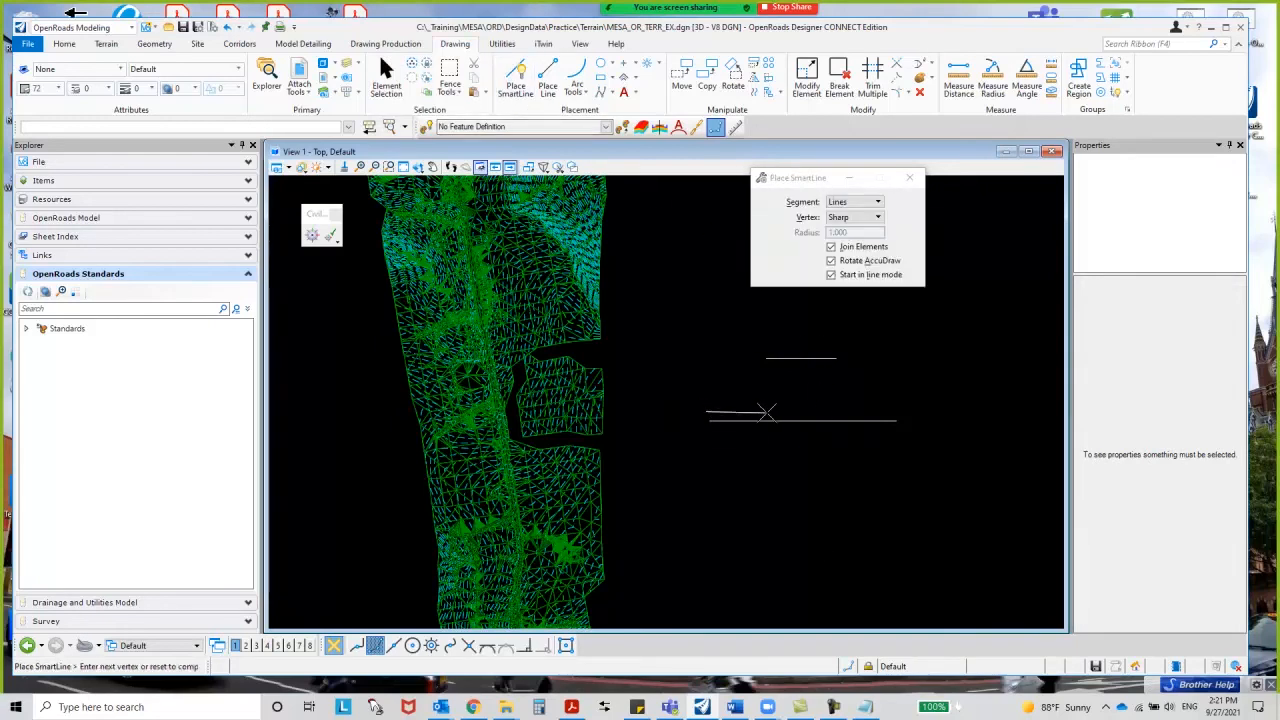
left_click(766, 357)
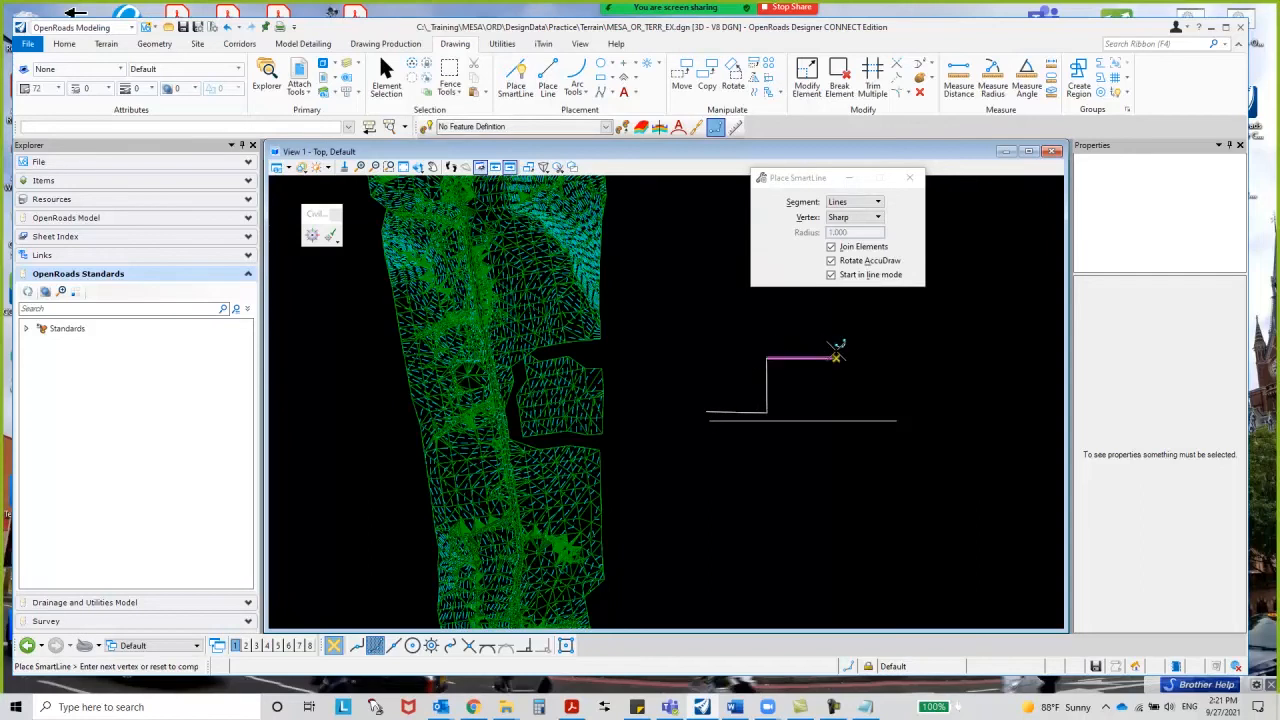
left_click(836, 358)
left_click(914, 411)
right_click(914, 418)
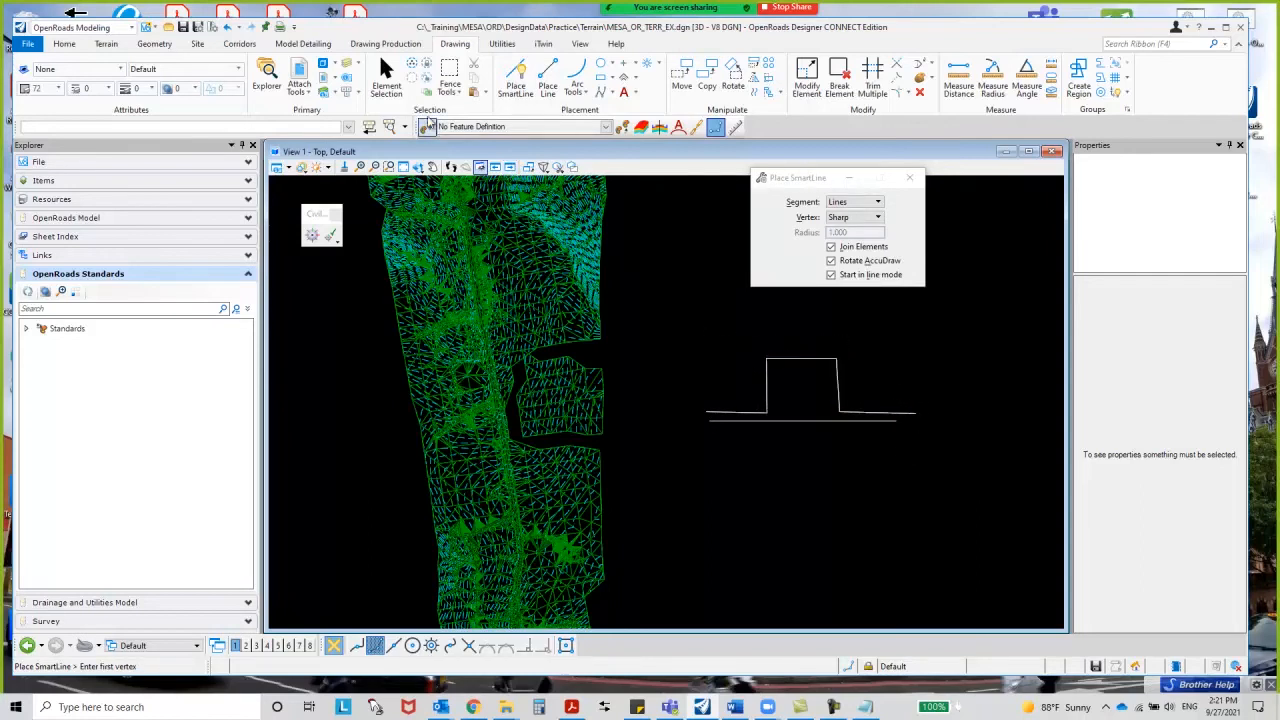
key("Escape")
- Start a complex terrain model and add the Photo and P-survey terrains, with Photo as primary and P-survey appended
scroll(593, 475, "down", 2)
scroll(540, 490, "down", 1)
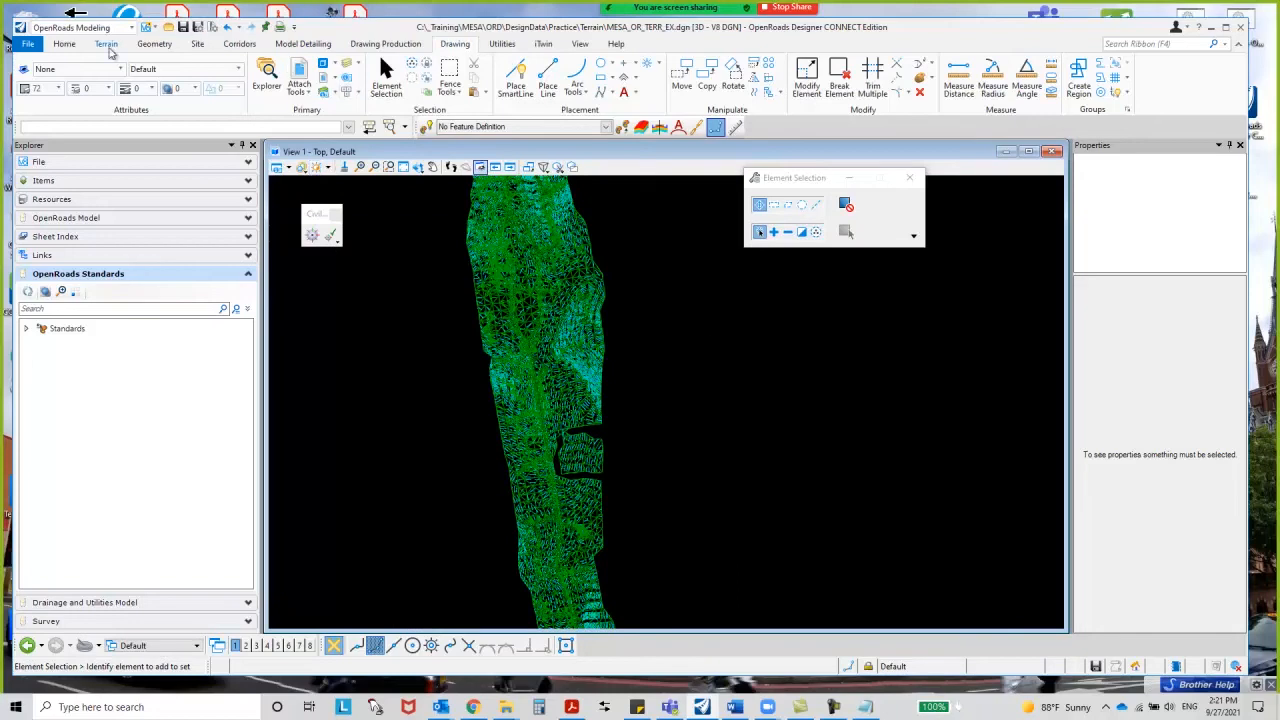
left_click(106, 43)
left_click(306, 90)
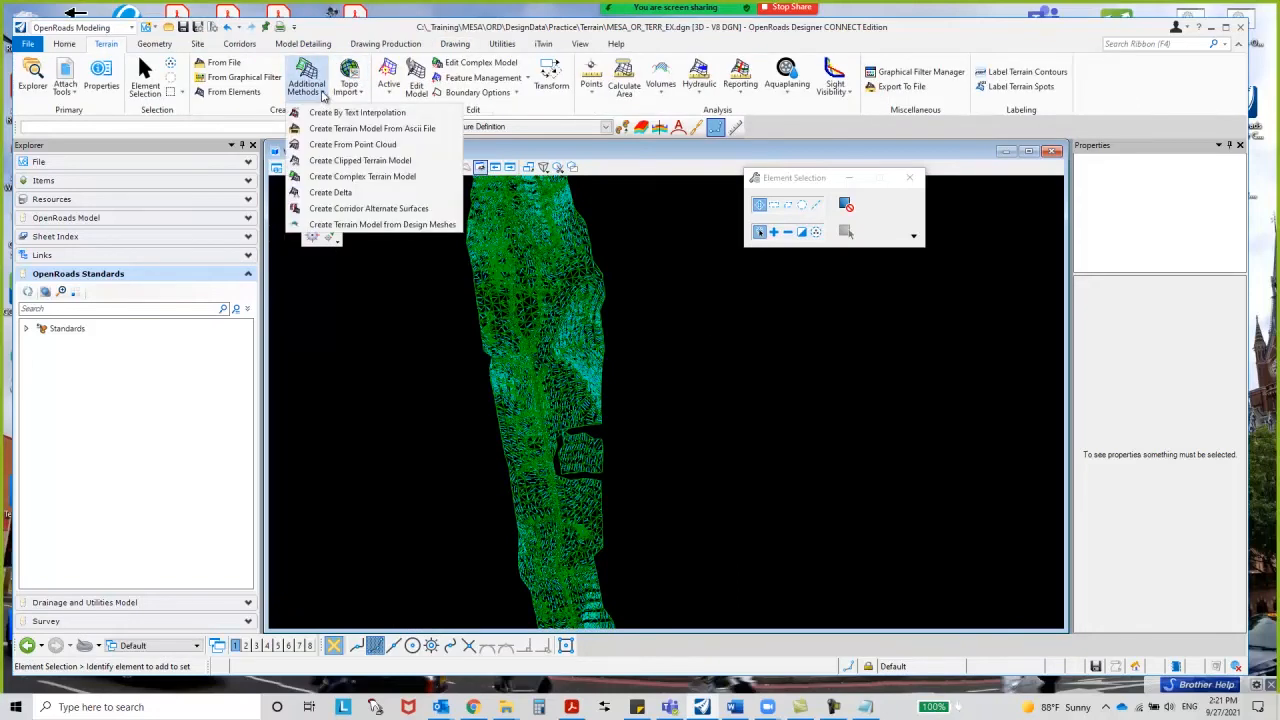
left_click(327, 183)
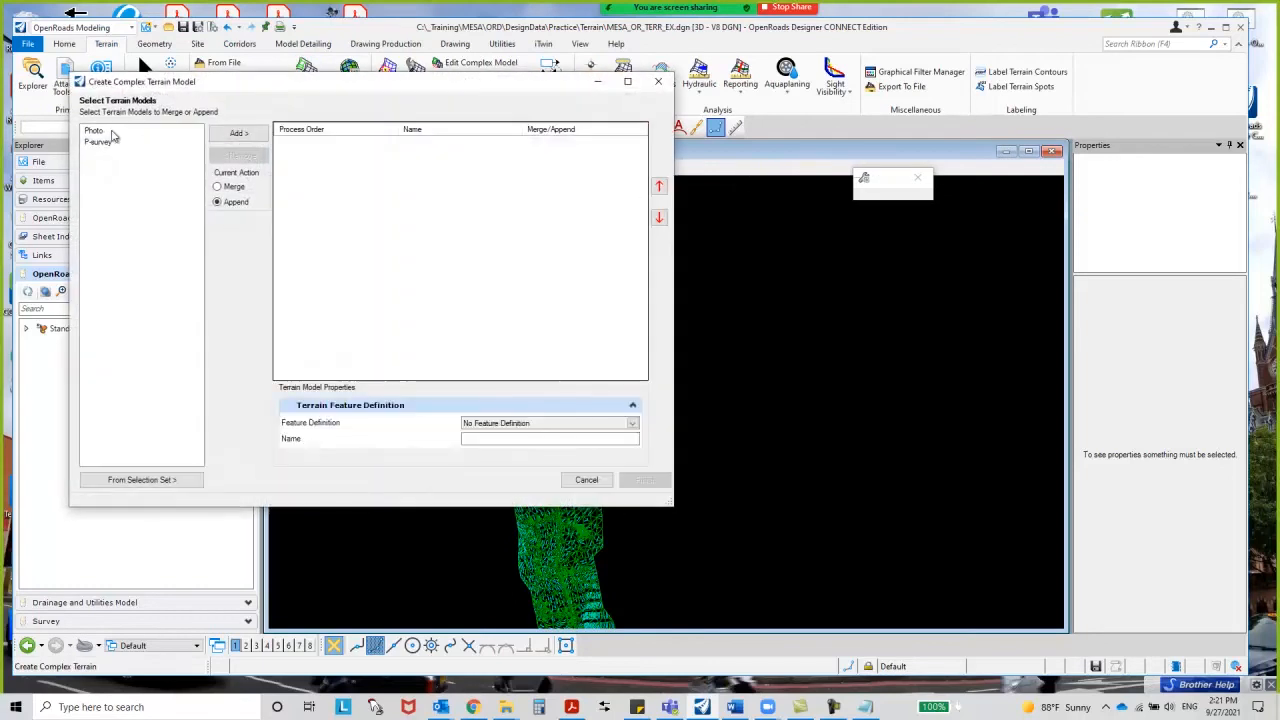
left_click(110, 132)
left_click(112, 144, "shift")
left_click(238, 134)
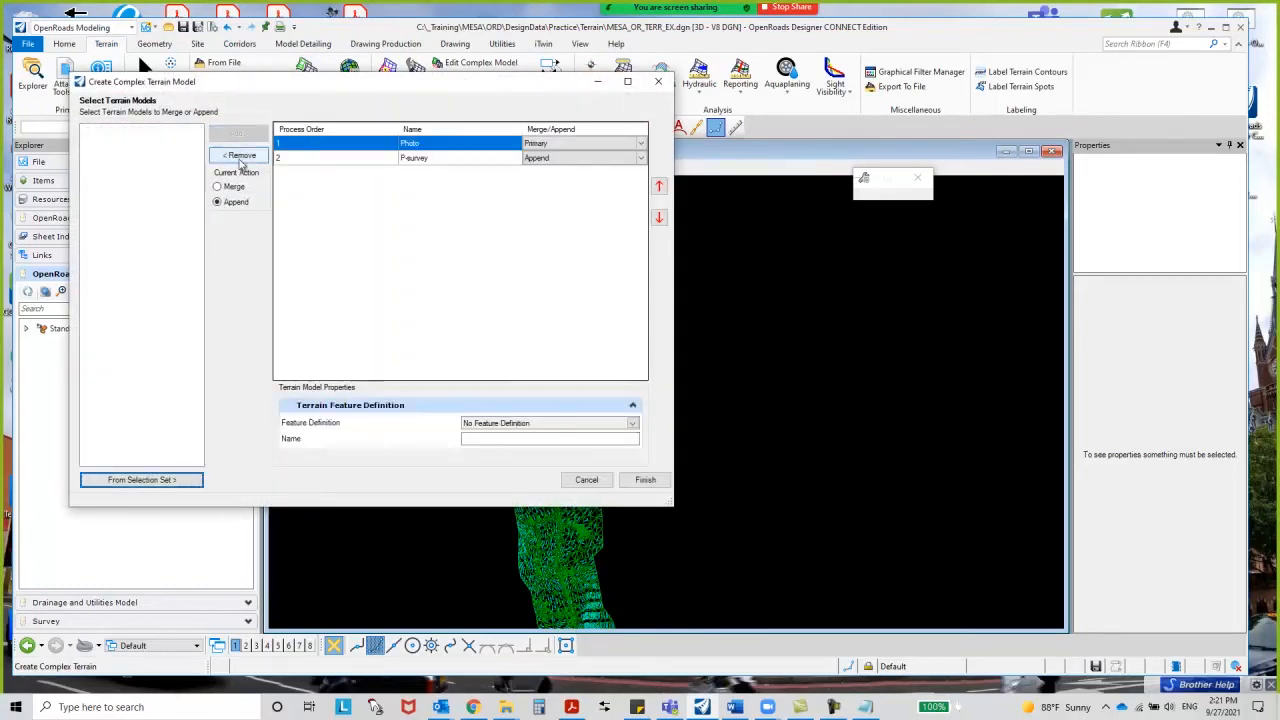
- Assign the Existing Contours and Triangles feature definition, name the complex terrain TERR-EX, and create it
left_click(632, 424)
left_click(470, 447)
left_click(483, 457)
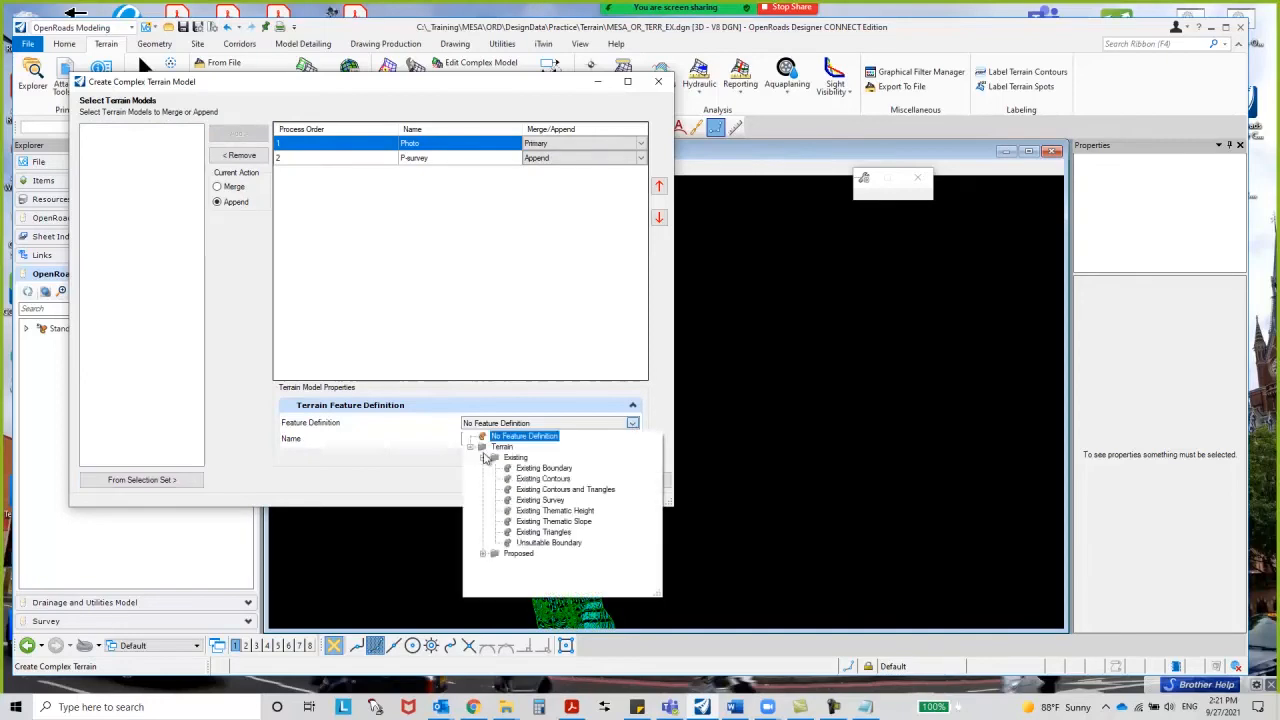
left_click(563, 489)
left_click(522, 440)
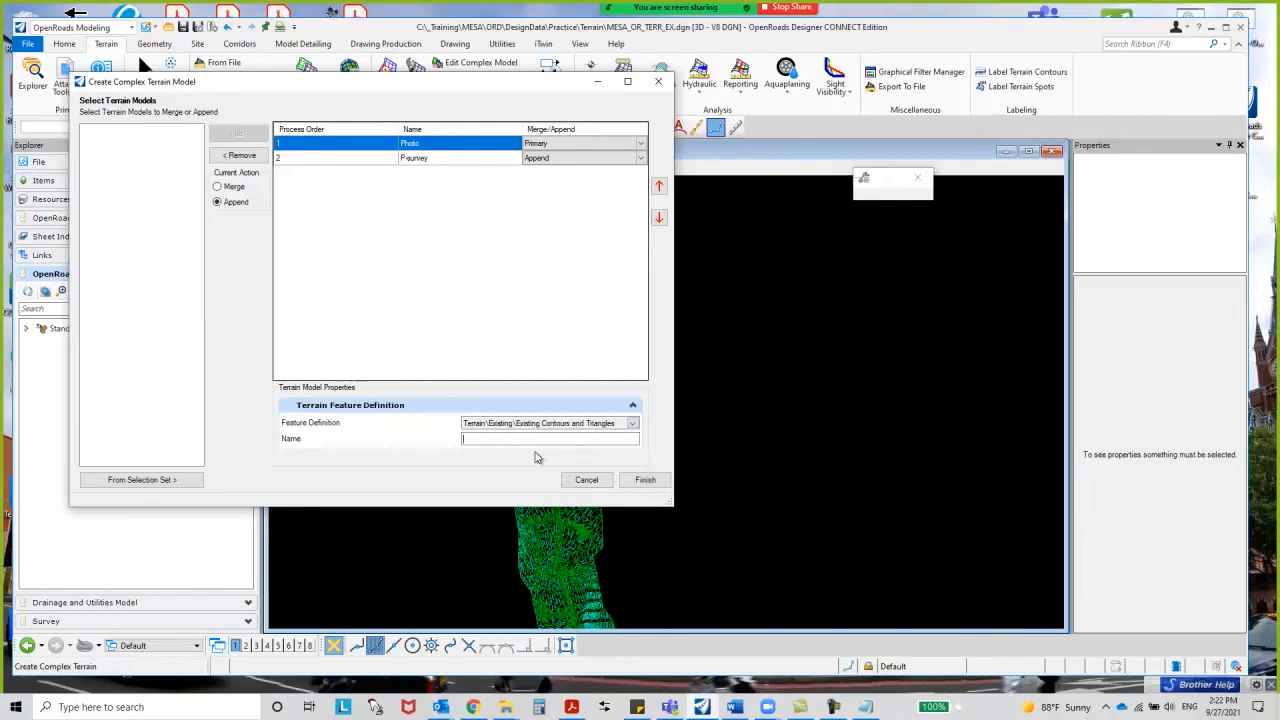
type("TERR-EX")
left_click(645, 480)
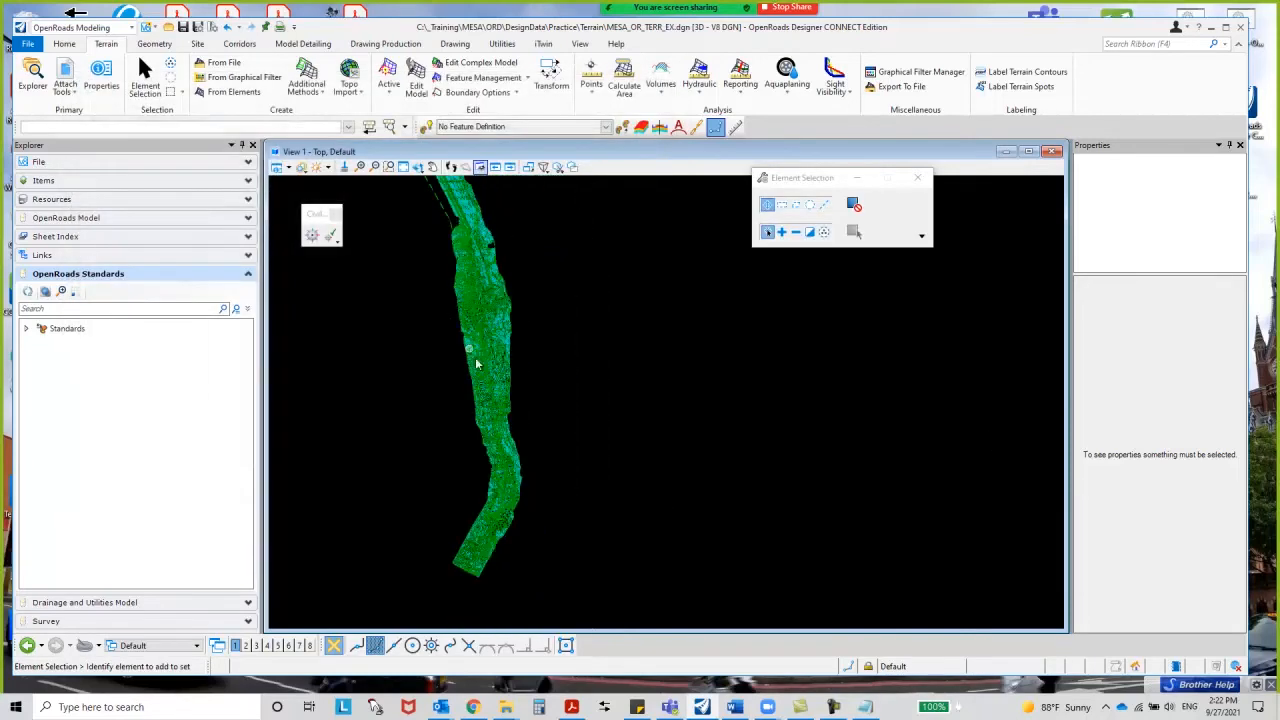
- Select the referenced Photo terrain model by its boundary and set its symbology override to Yes
scroll(520, 505, "up", 2)
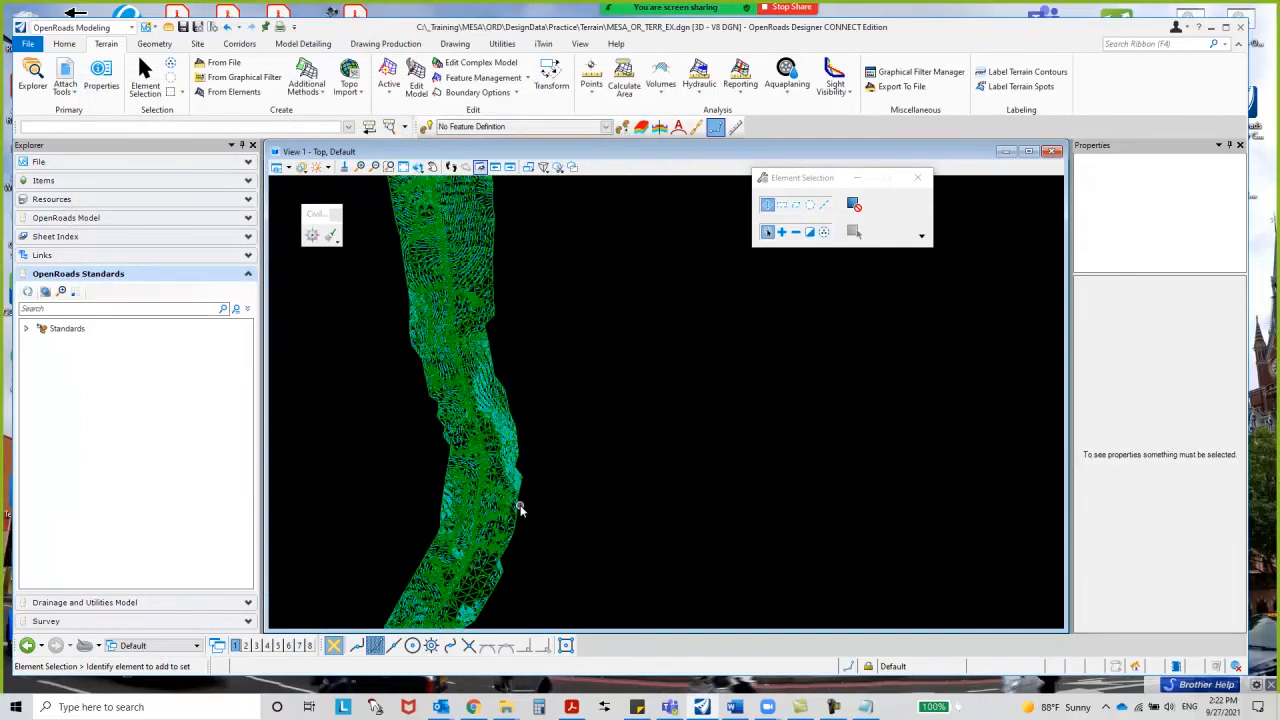
scroll(520, 505, "down", 2)
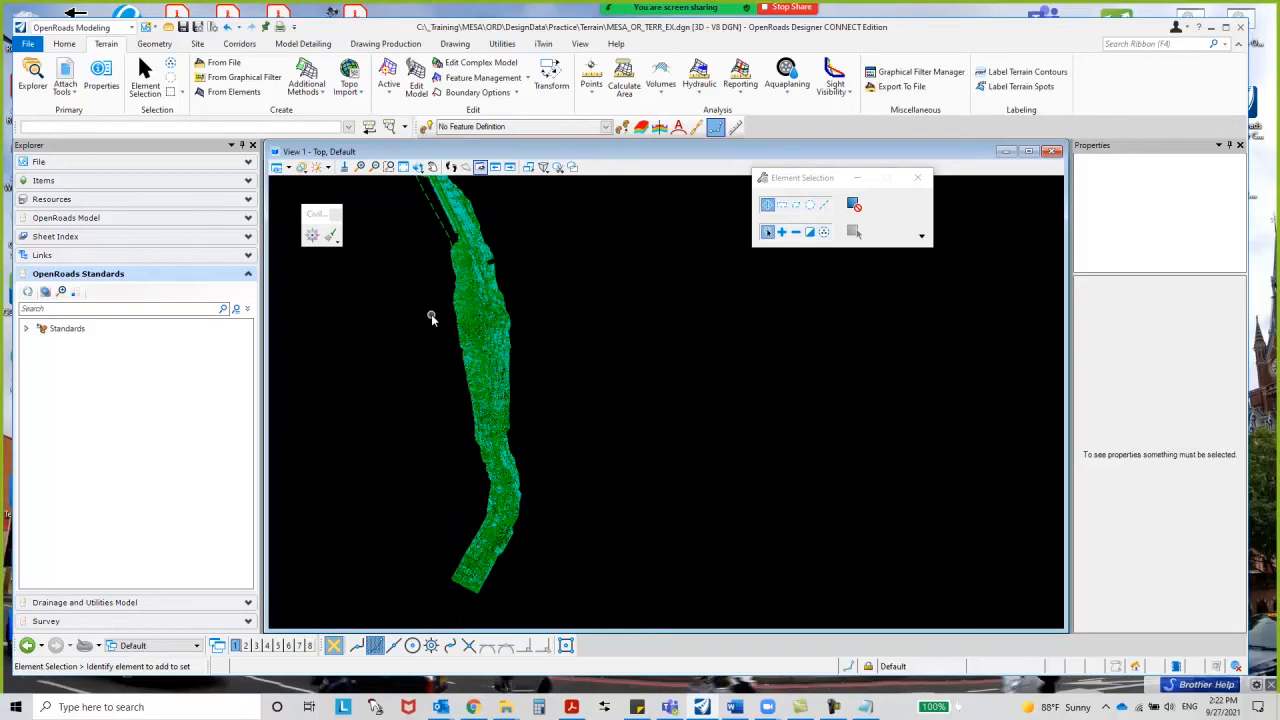
scroll(514, 314, "up", 2)
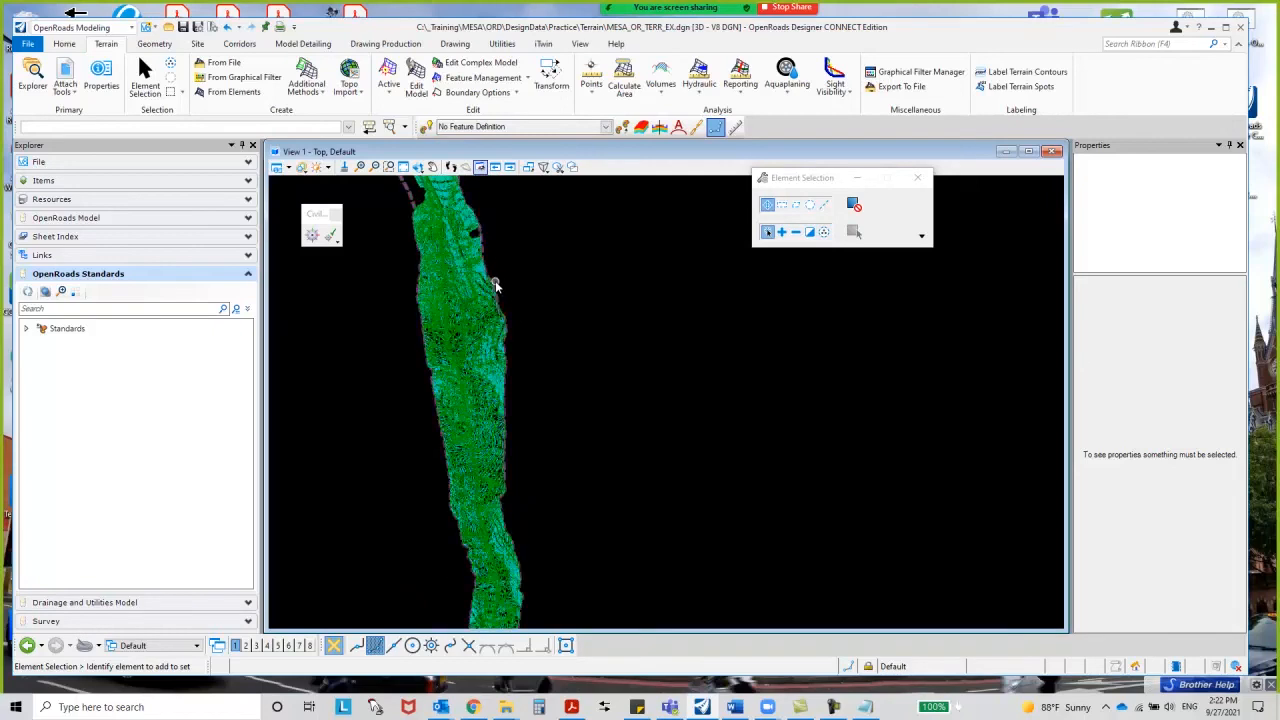
left_click(496, 284)
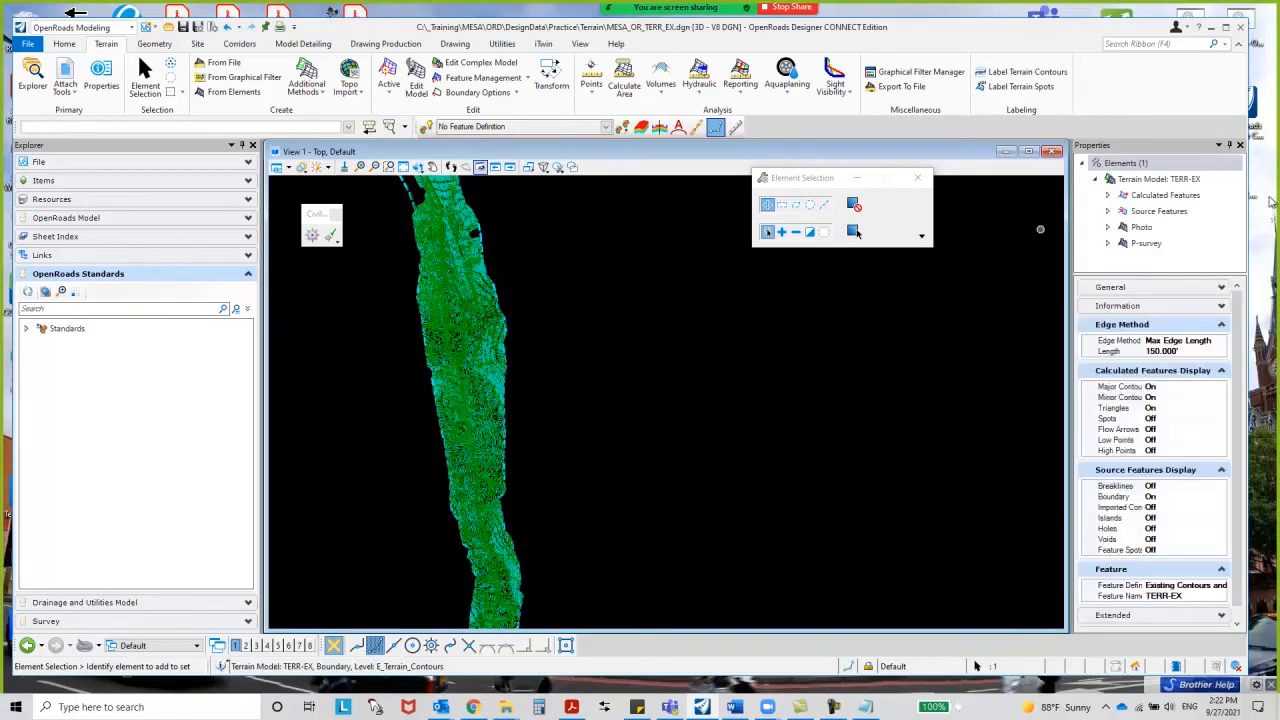
left_click(732, 325)
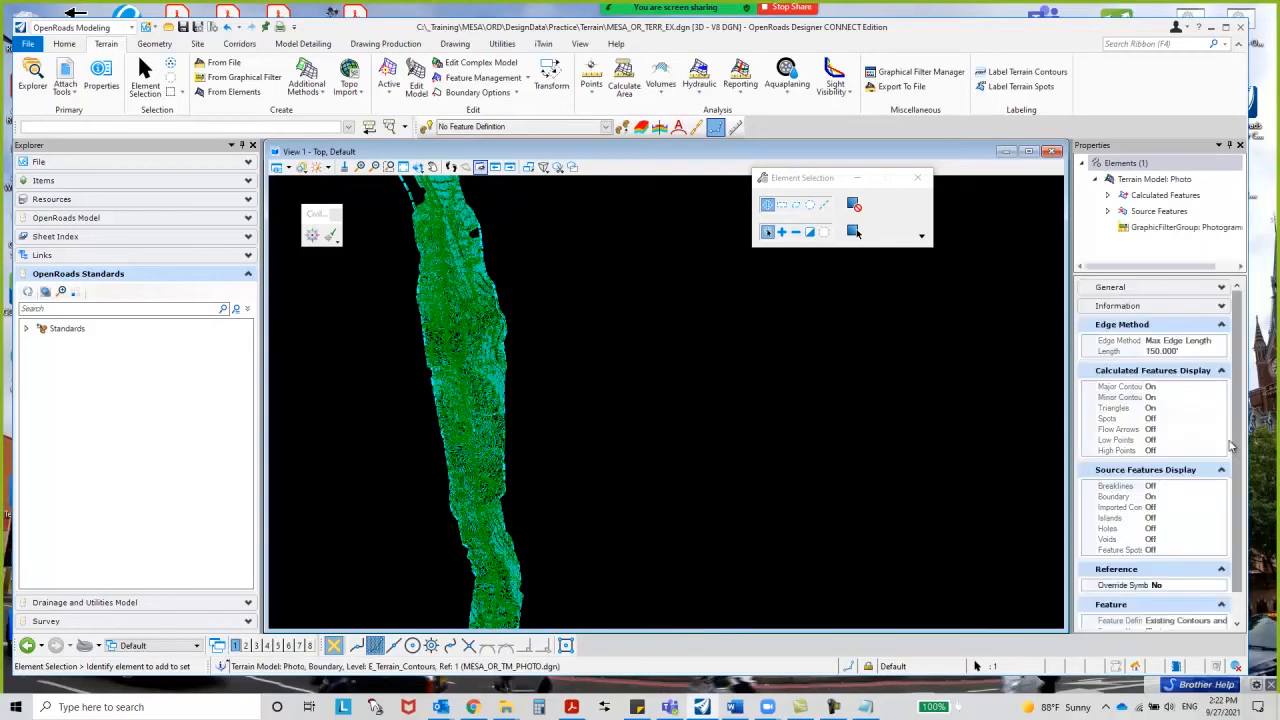
scroll(1238, 450, "down", 1)
left_click(1221, 557)
left_click(1221, 557)
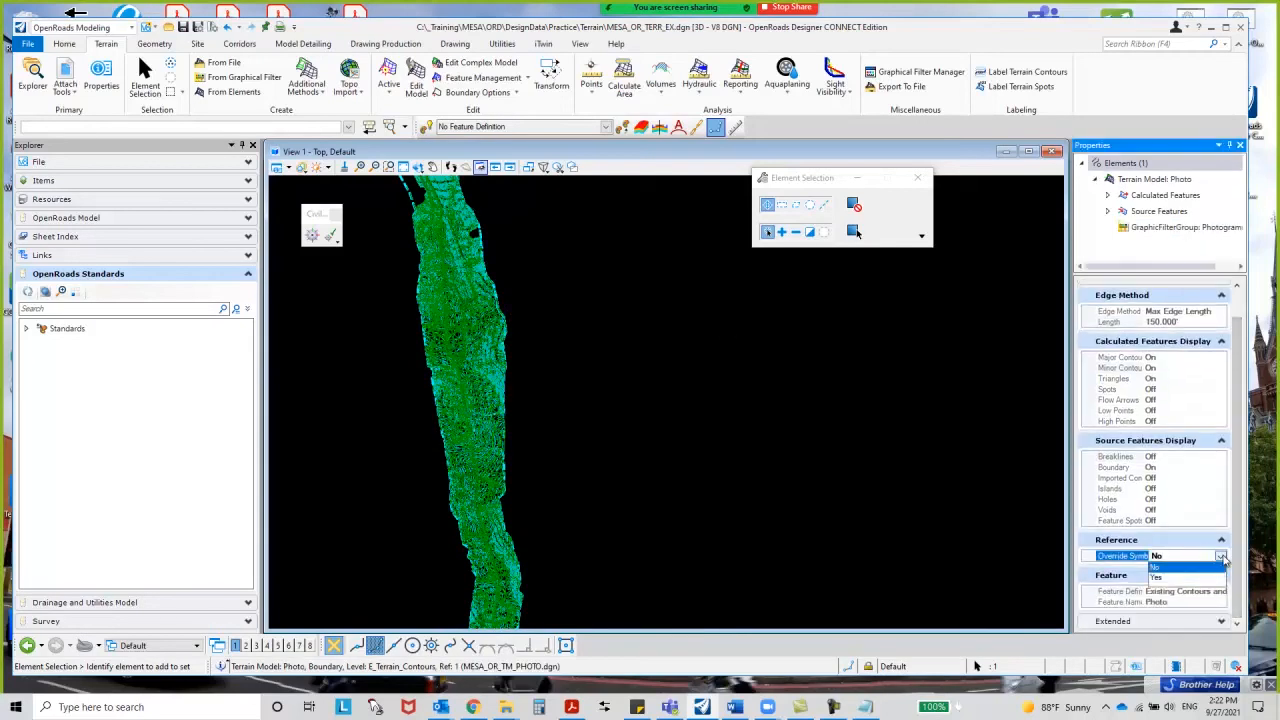
left_click(1160, 578)
- Assign the Existing_Boundary override template to the Photo terrain and clear the selection
left_click(1214, 556)
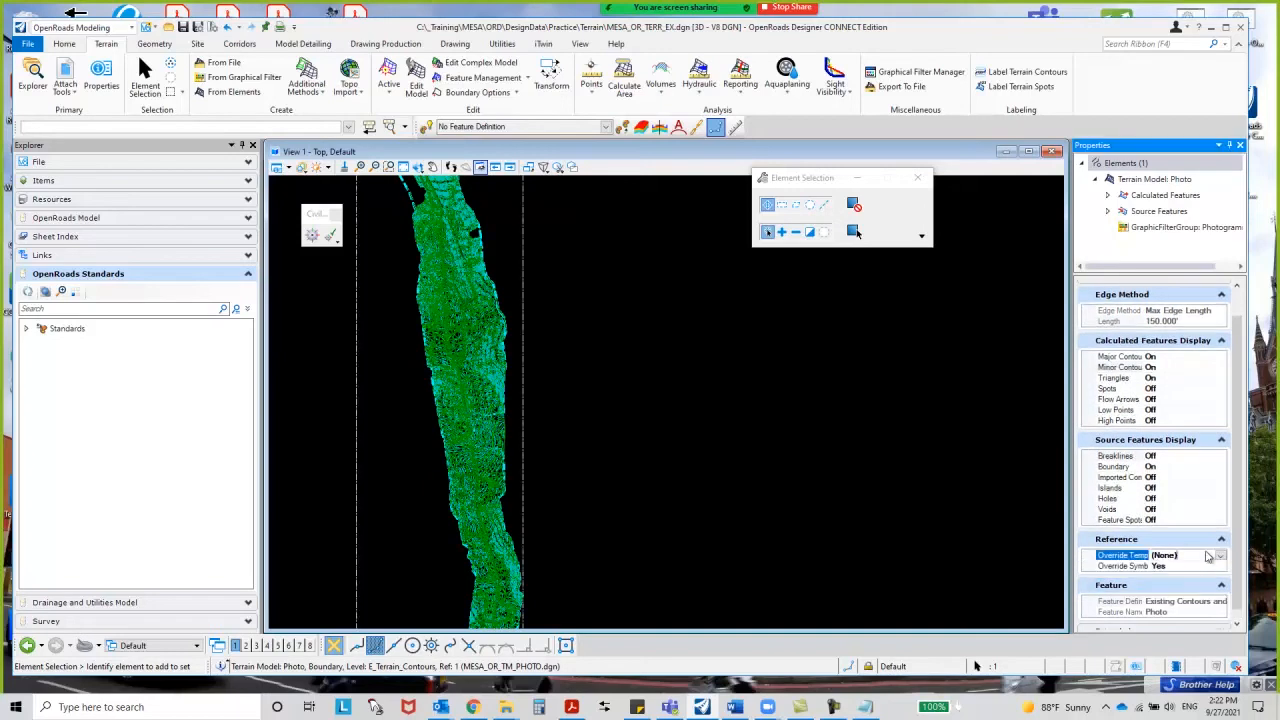
left_click(1221, 557)
left_click(1136, 578)
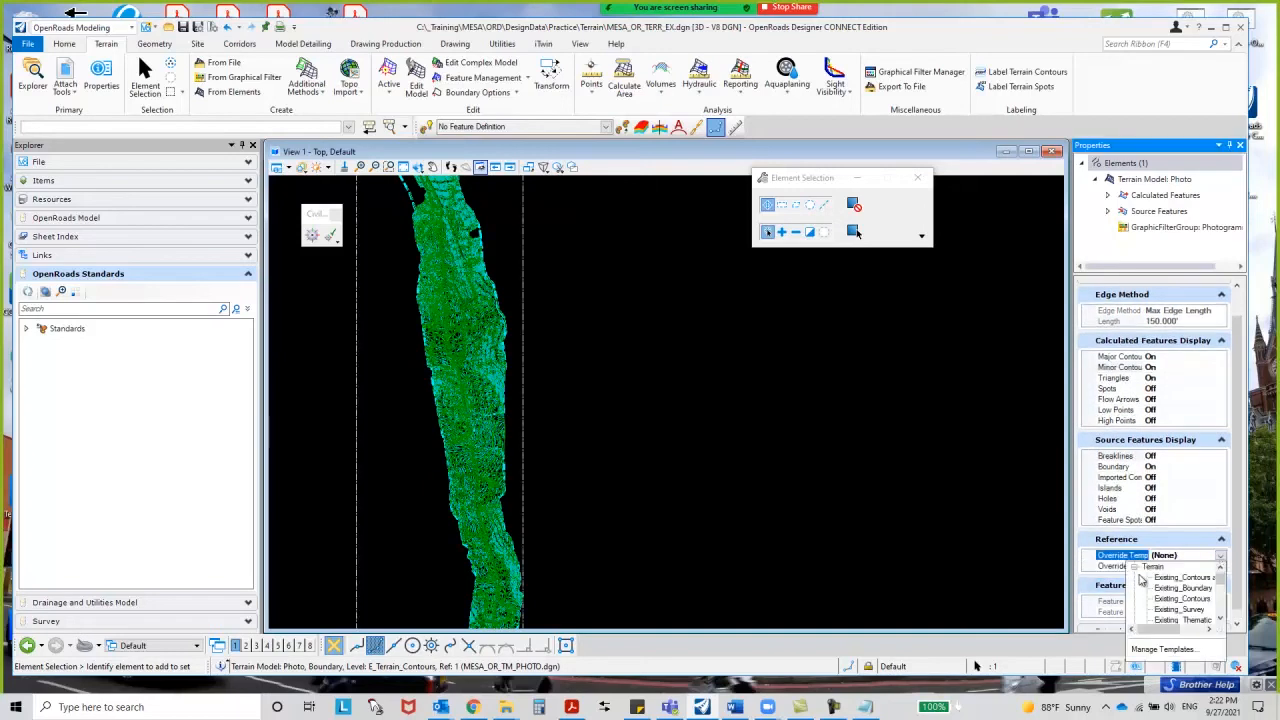
left_click(1170, 589)
left_click(653, 418)
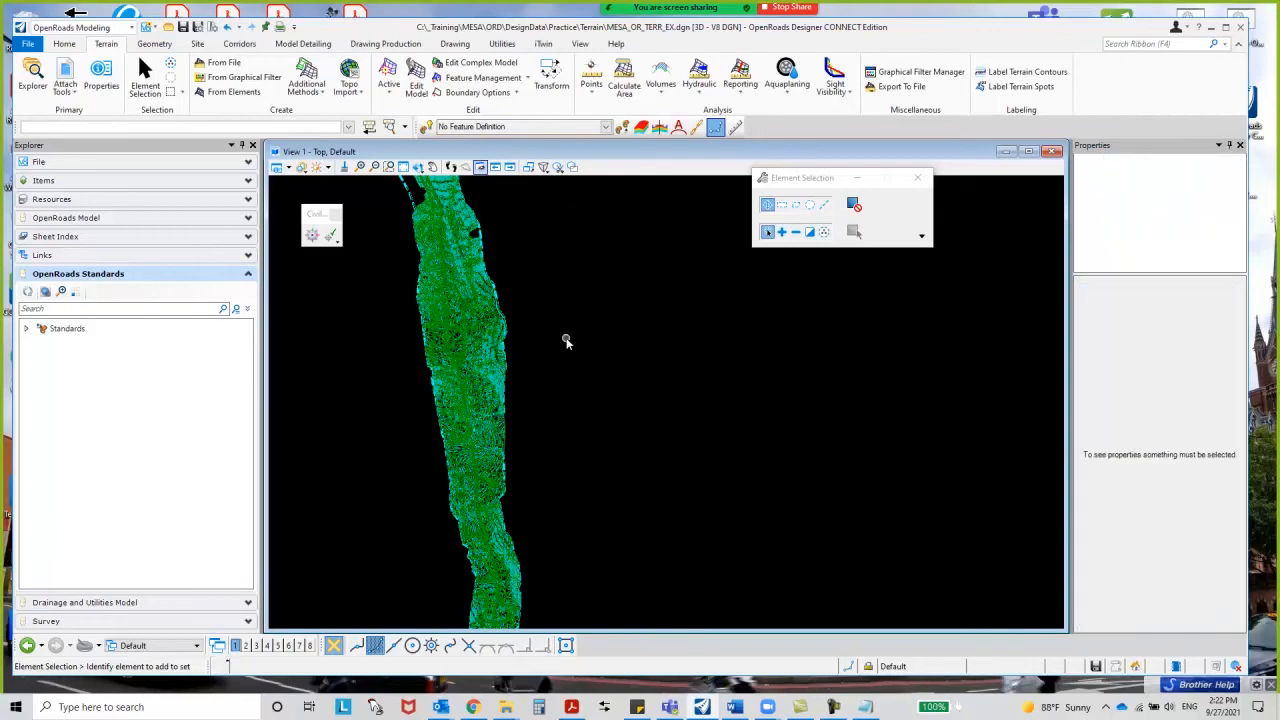
- Select the P-survey terrain in the OpenRoads model tree, within the terrain models of the referenced MESA_OR_TM_SURVEY.dgn
left_click(64, 220)
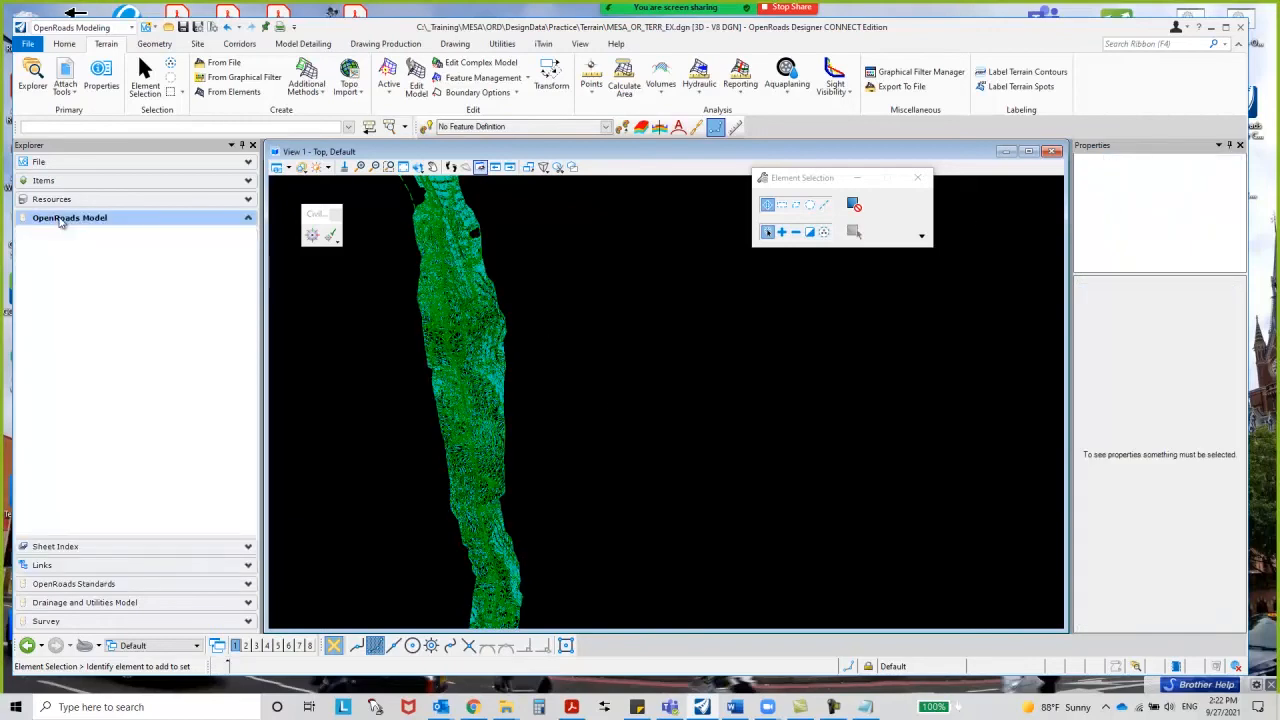
left_click(26, 273)
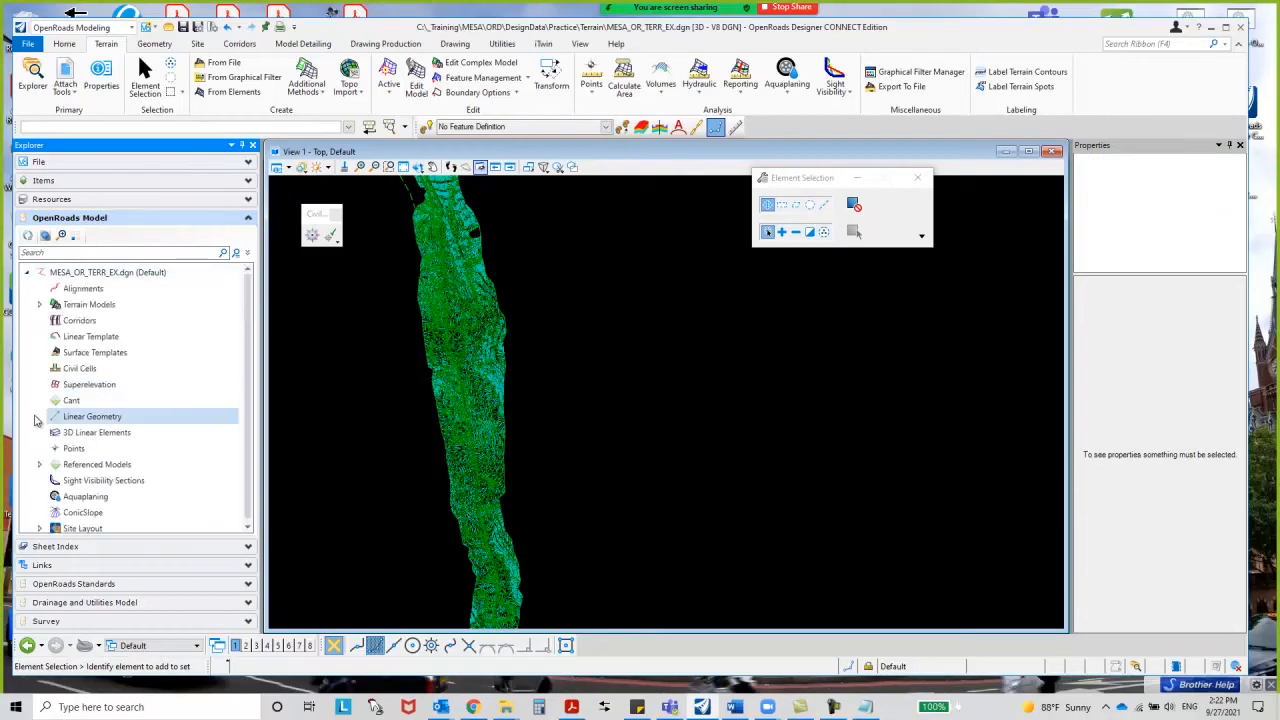
left_click(40, 466)
scroll(100, 455, "down", 1)
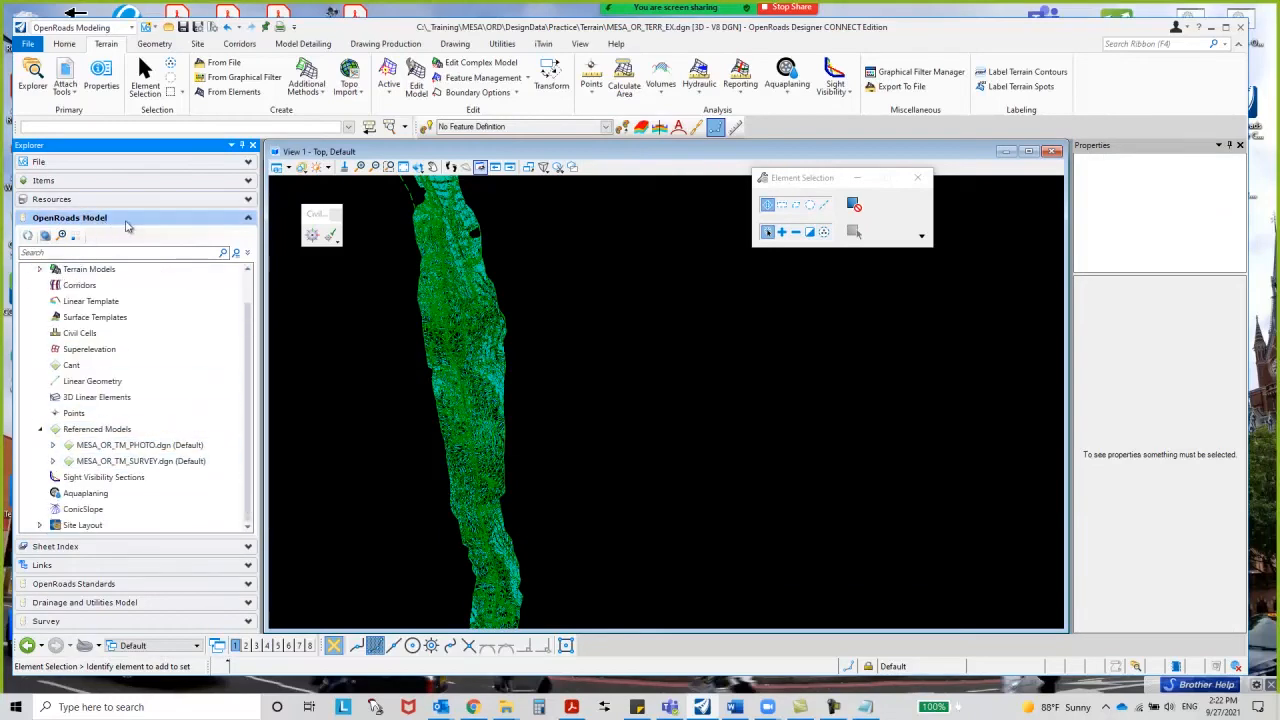
left_click(54, 462)
left_click(107, 462)
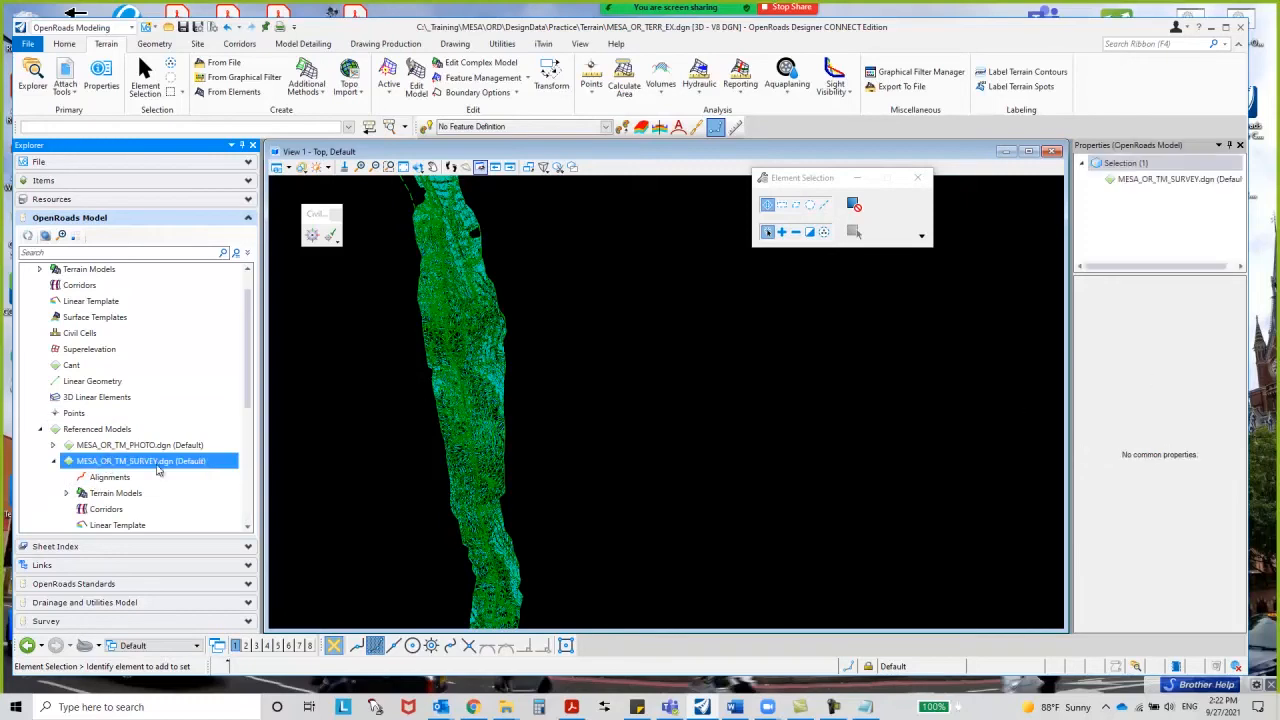
left_click(67, 494)
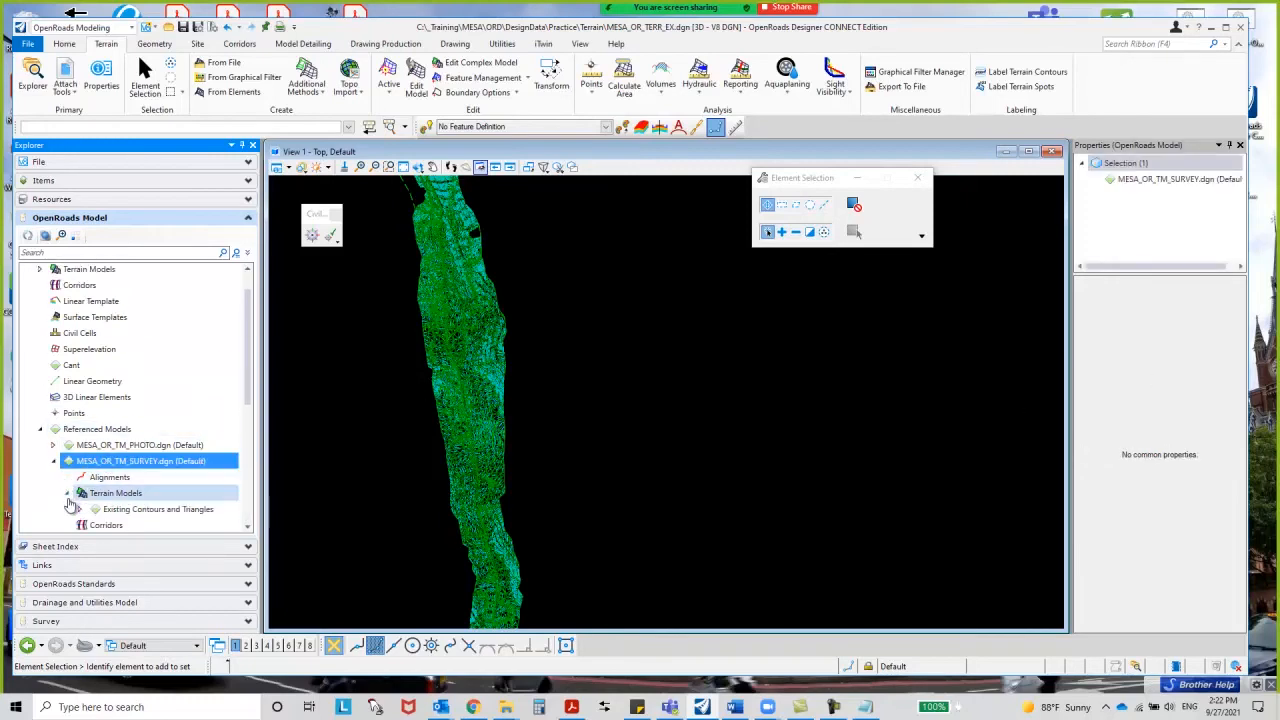
left_click(79, 509)
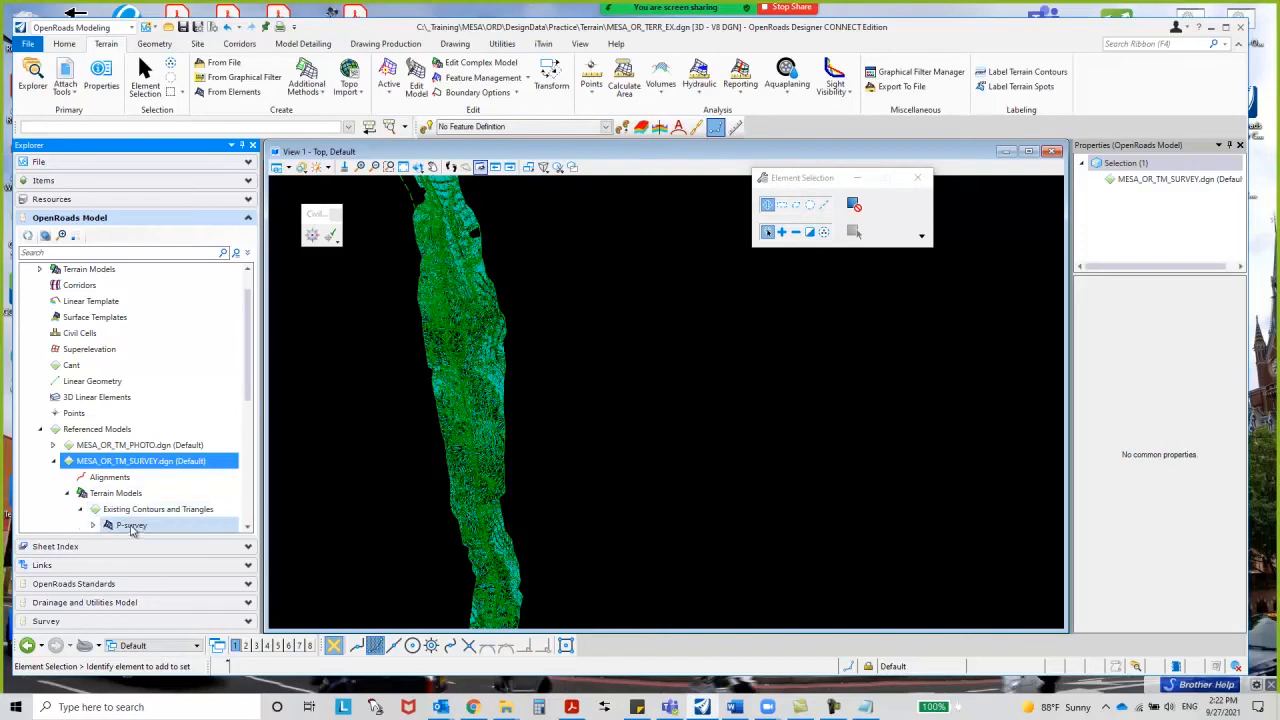
left_click(130, 525)
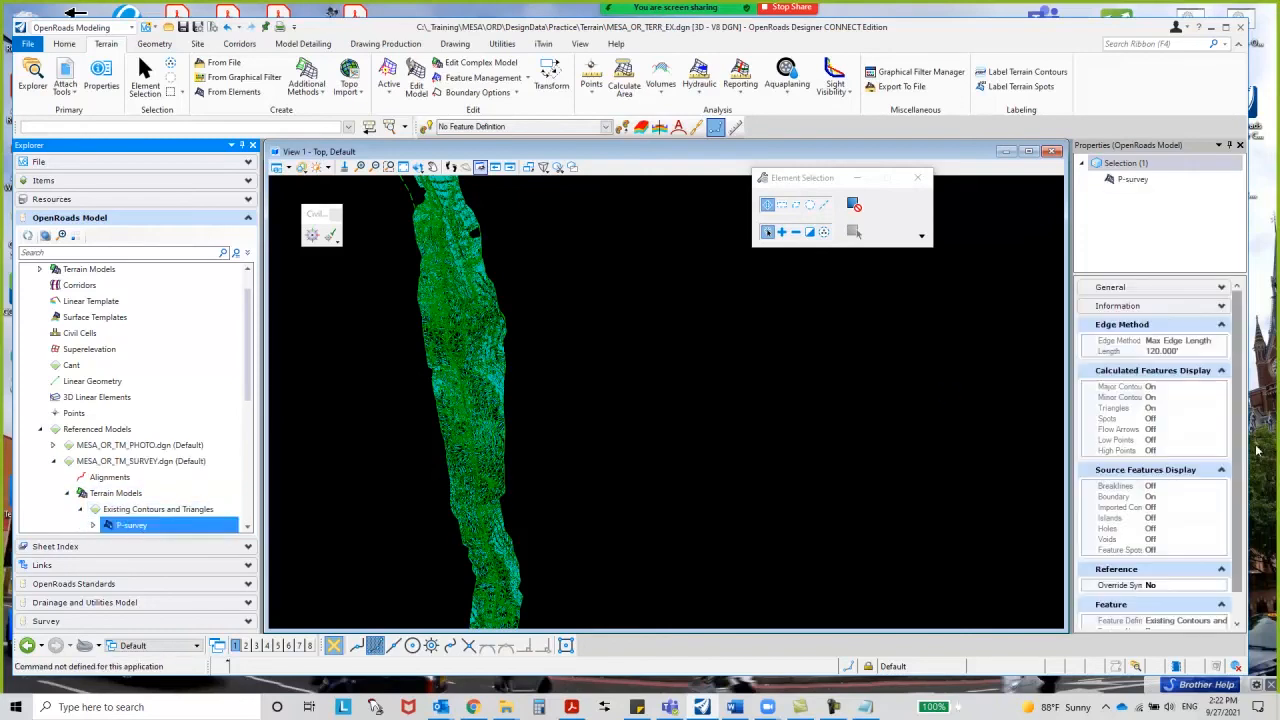
- Set the P-survey terrain's symbology override to Yes and assign the Existing_Boundary override template
scroll(1220, 557, "down", 3)
left_click(1218, 557)
left_click(1180, 572)
left_click(1190, 556)
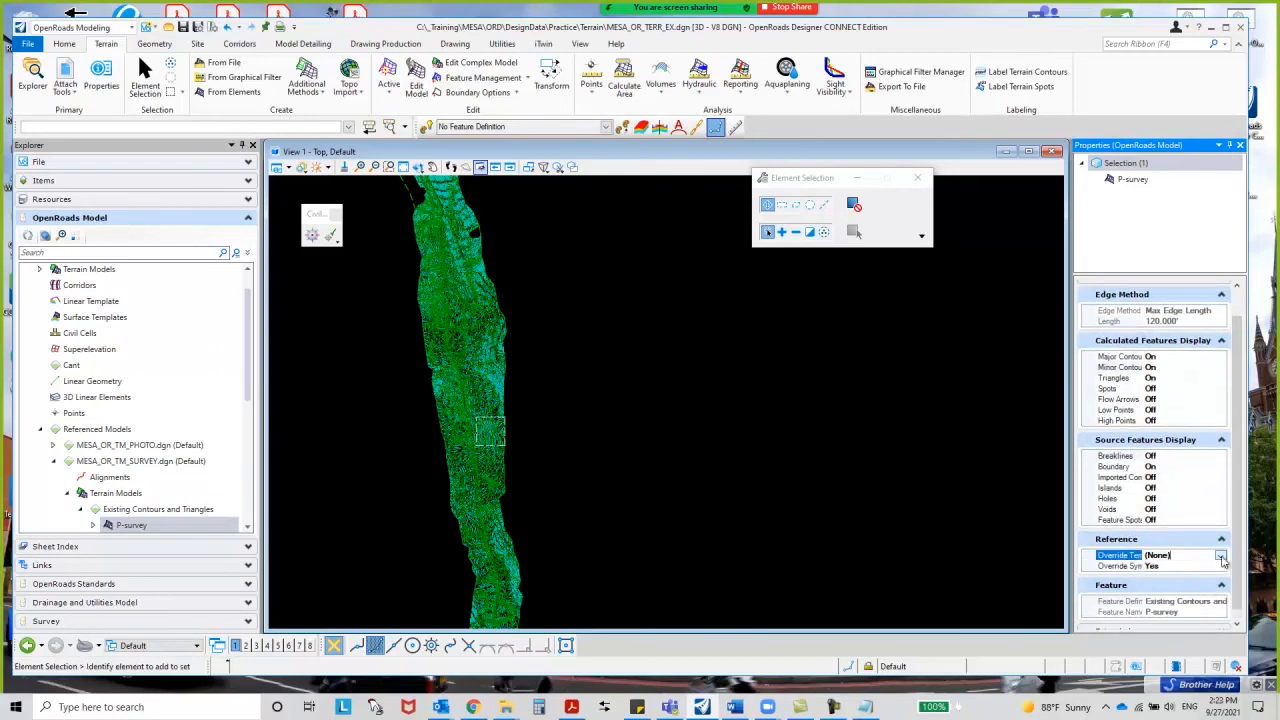
left_click(1220, 555)
left_click(1146, 580)
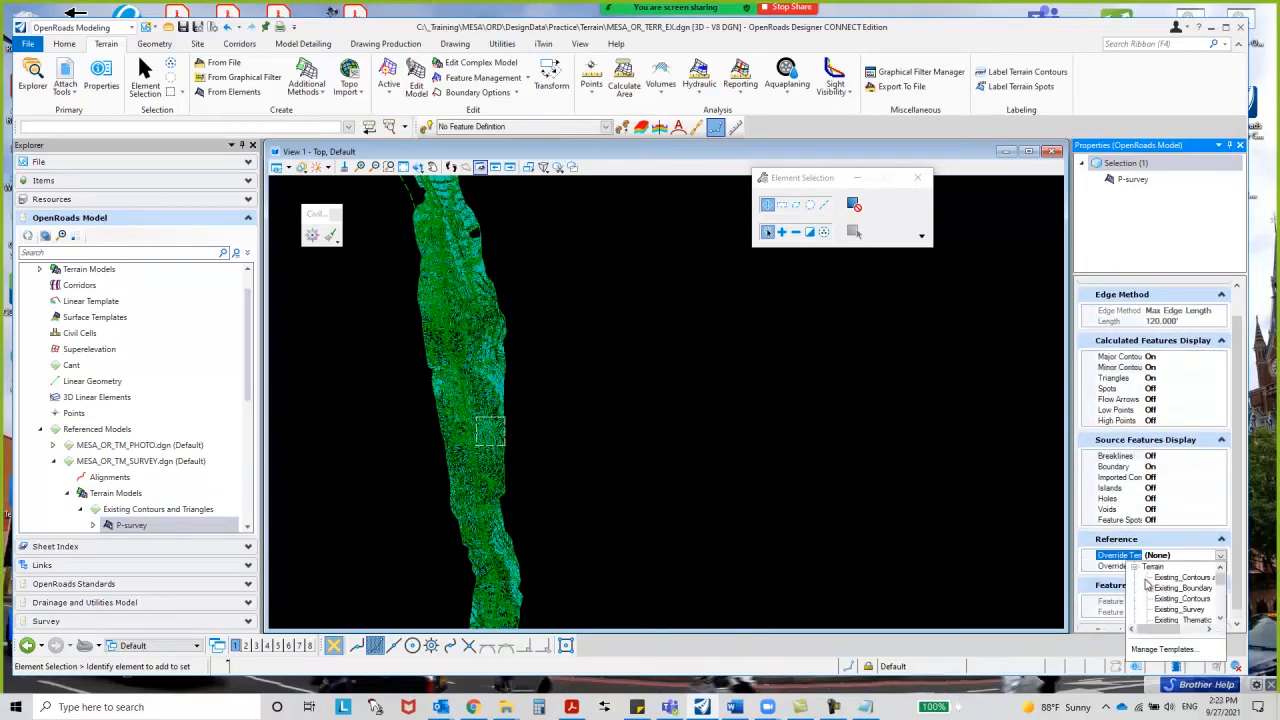
left_click(1180, 586)
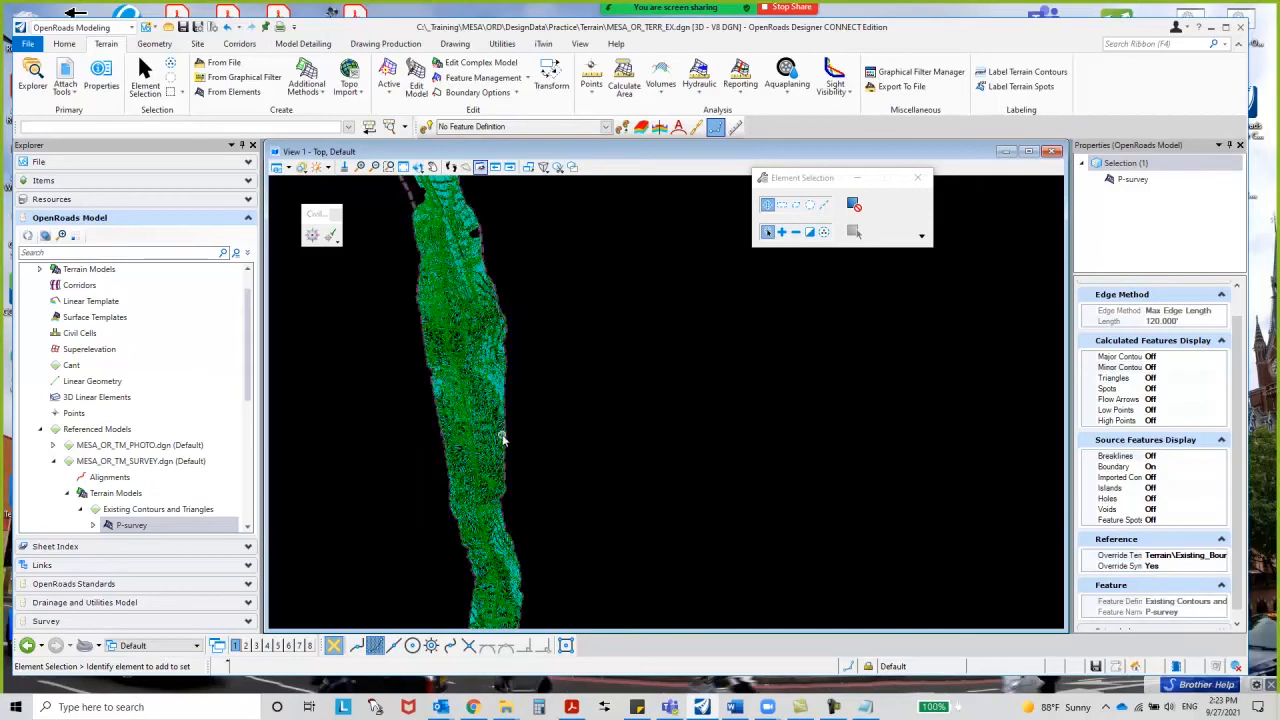
- Examine the boundary and full extents of the TERR-EX complex terrain in the plan view
scroll(508, 423, "up", 4)
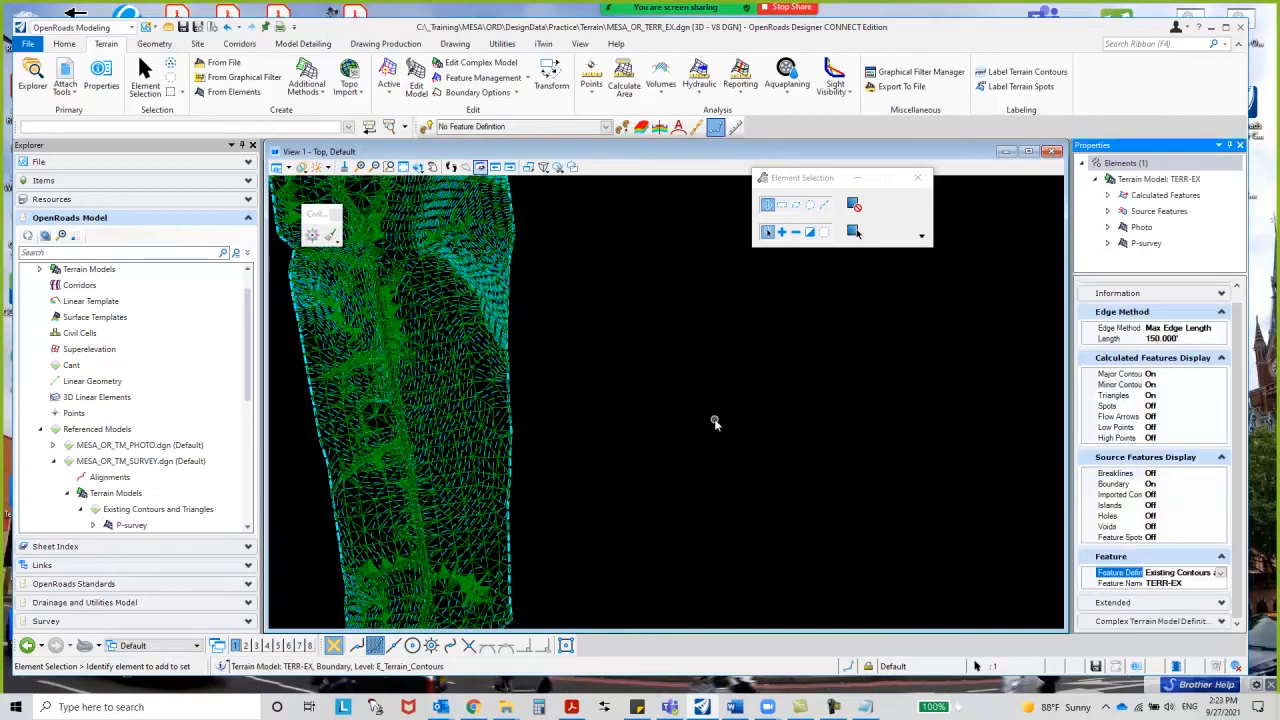
scroll(716, 423, "down", 3)
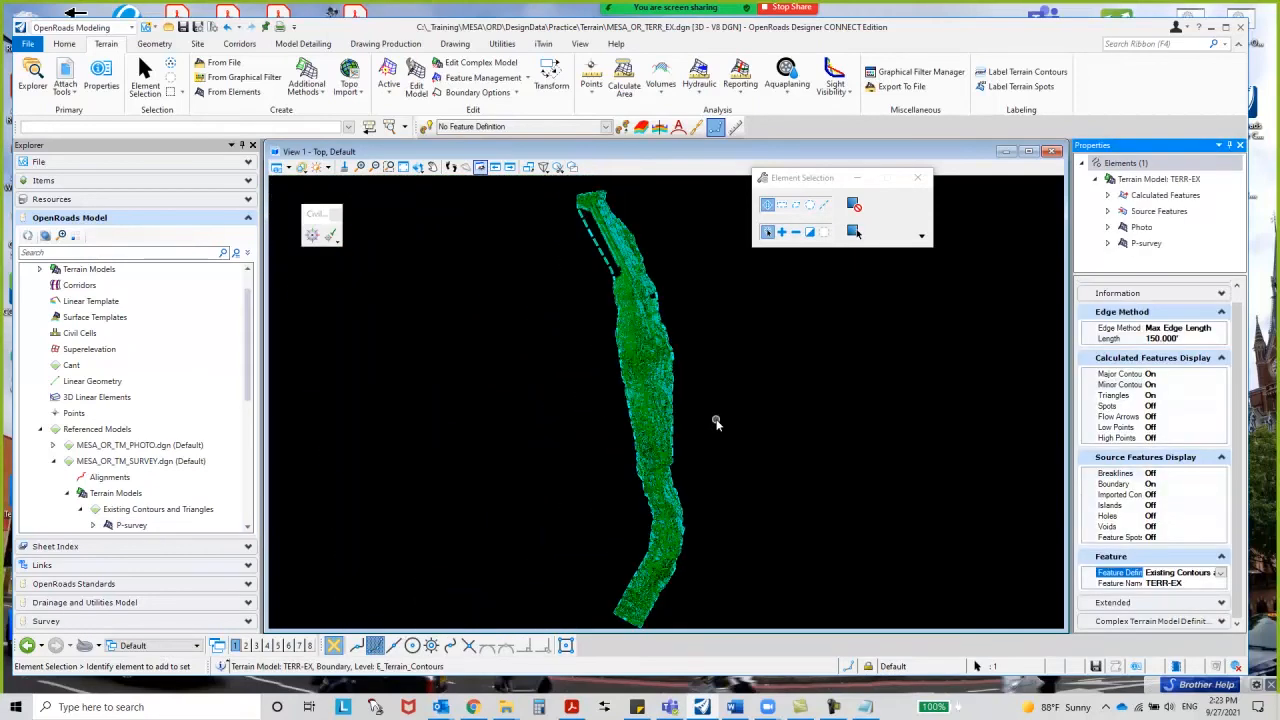
left_click(502, 320)
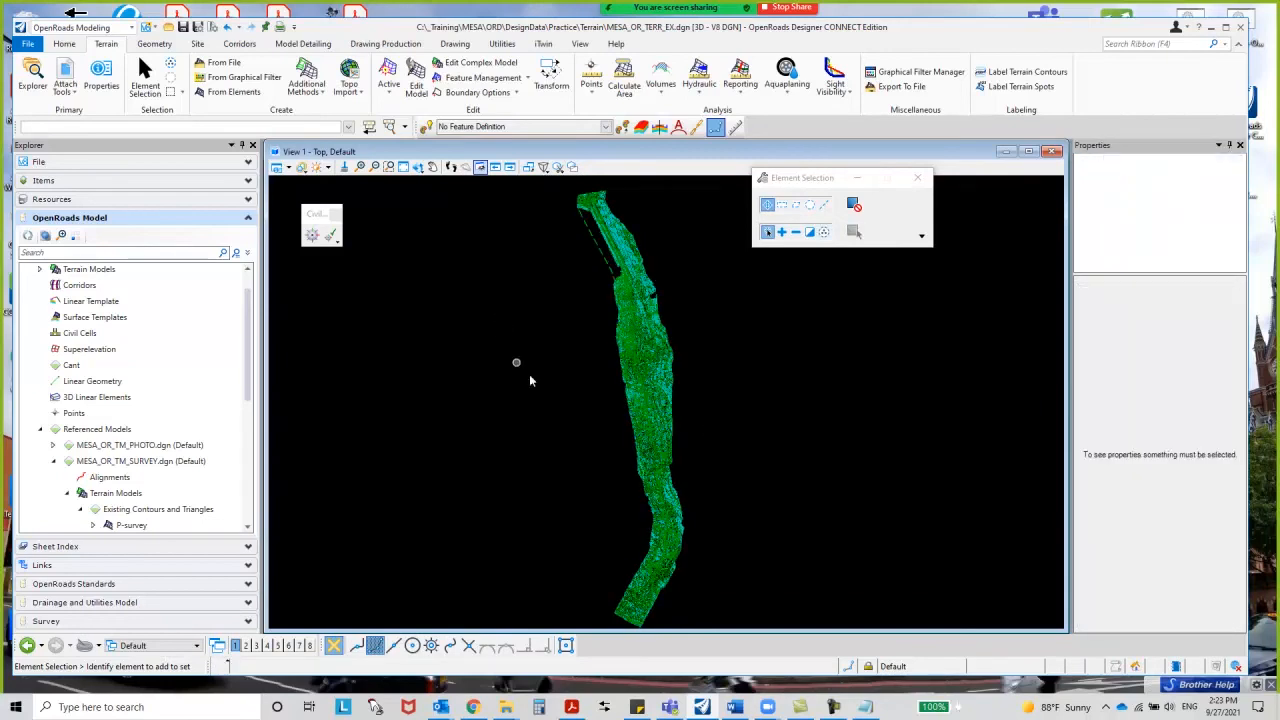
scroll(546, 438, "down", 2)
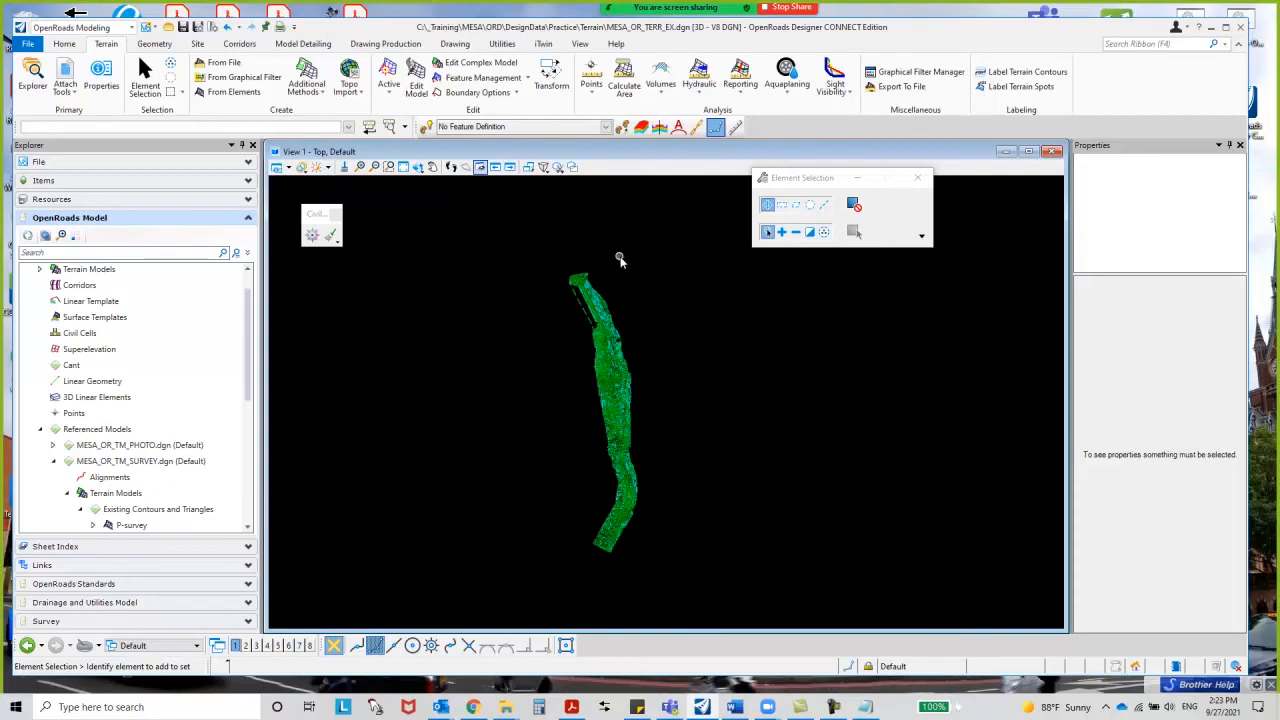
scroll(646, 355, "up", 2)
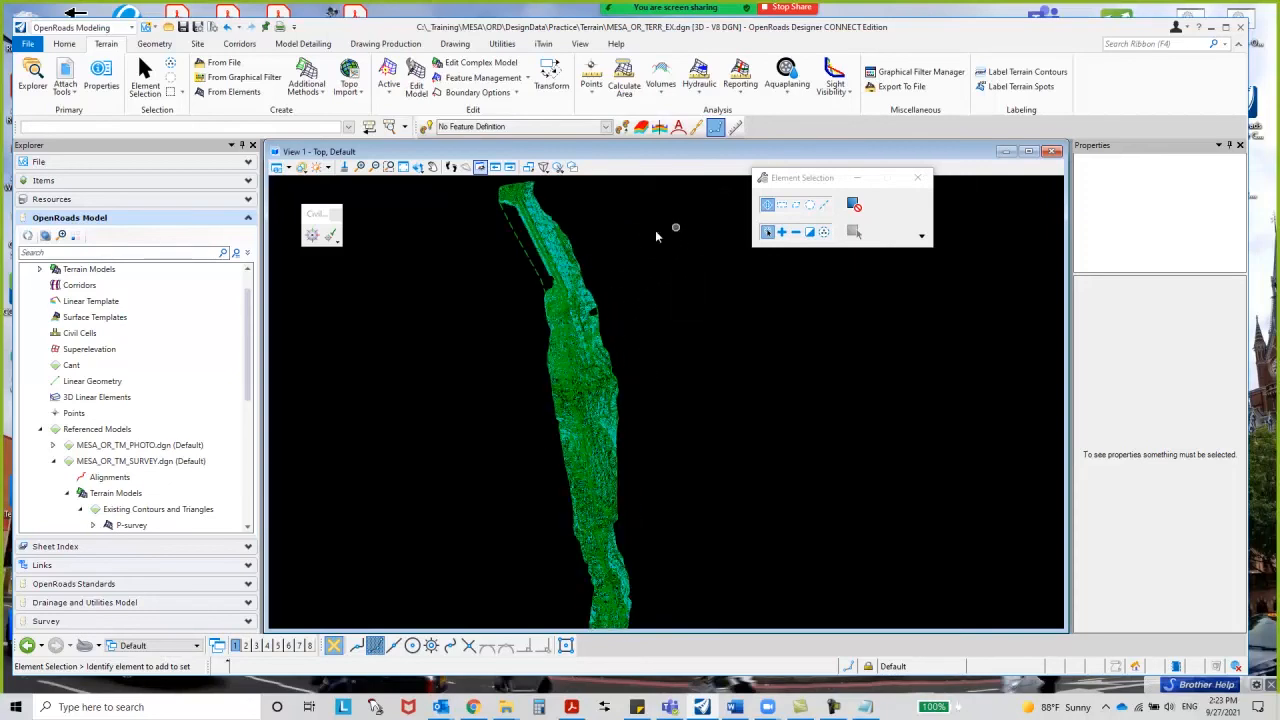
scroll(629, 491, "down", 1)
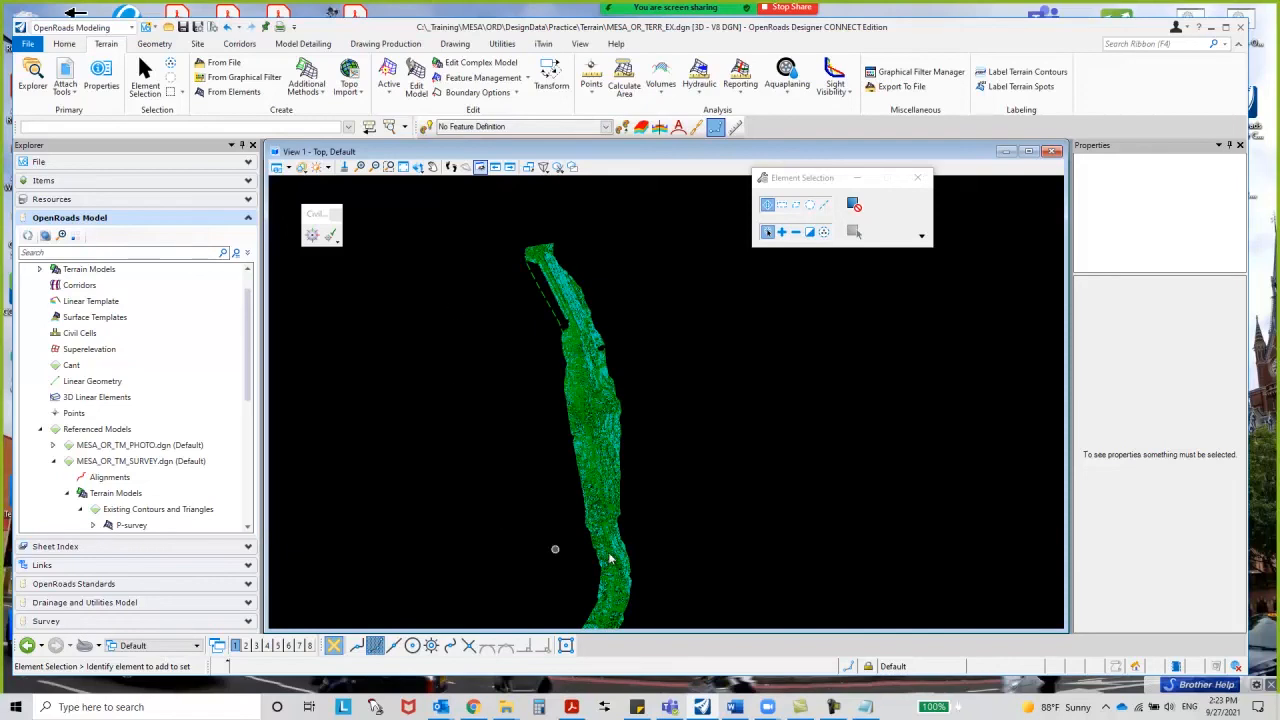
scroll(536, 318, "down", 1)
scroll(549, 279, "up", 1)
scroll(440, 345, "down", 1)
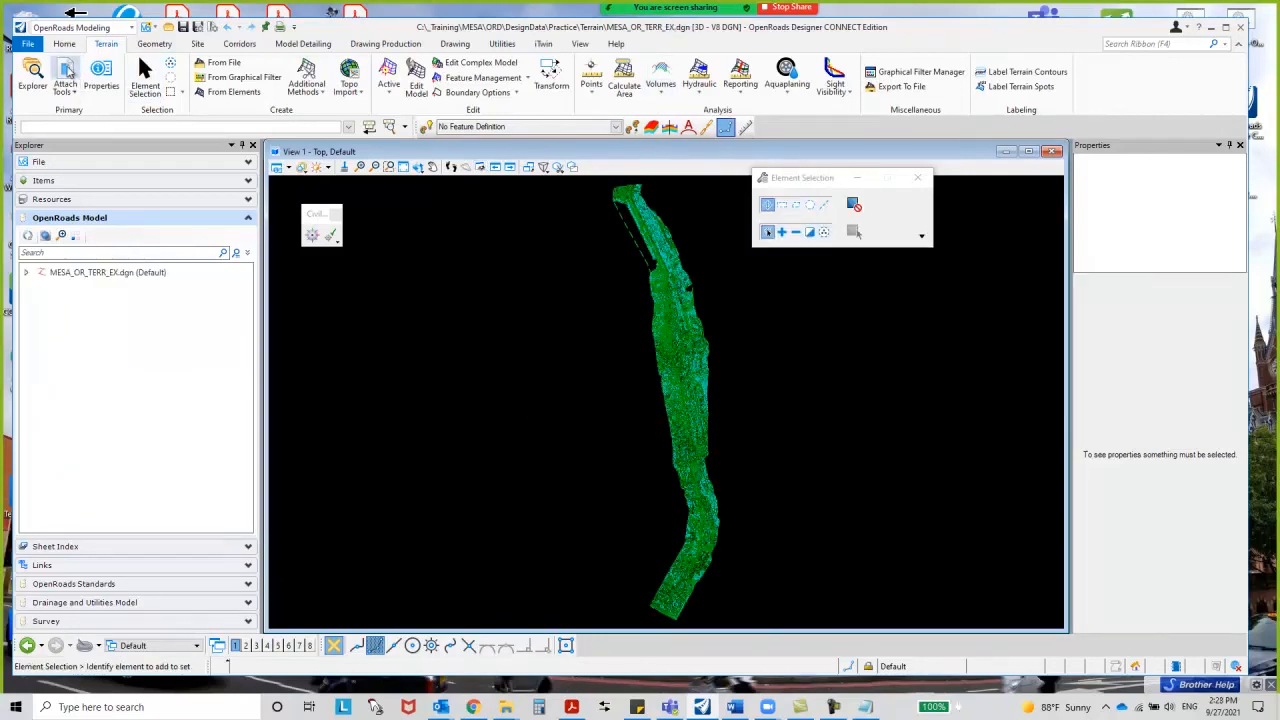
- Attach MESA_OR_TM_DEM_CLIP.dgn as a reference with Coincident - World orientation
left_click(65, 72)
left_click(271, 215)
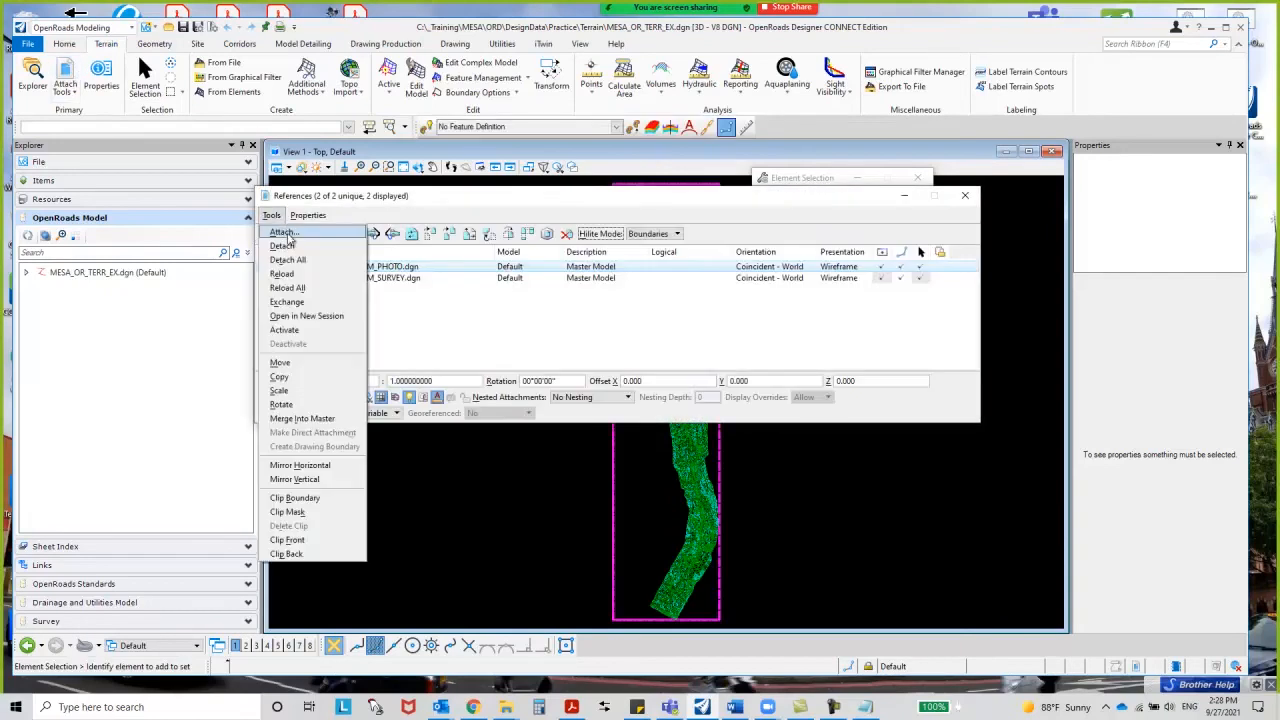
left_click(282, 229)
left_click(432, 246)
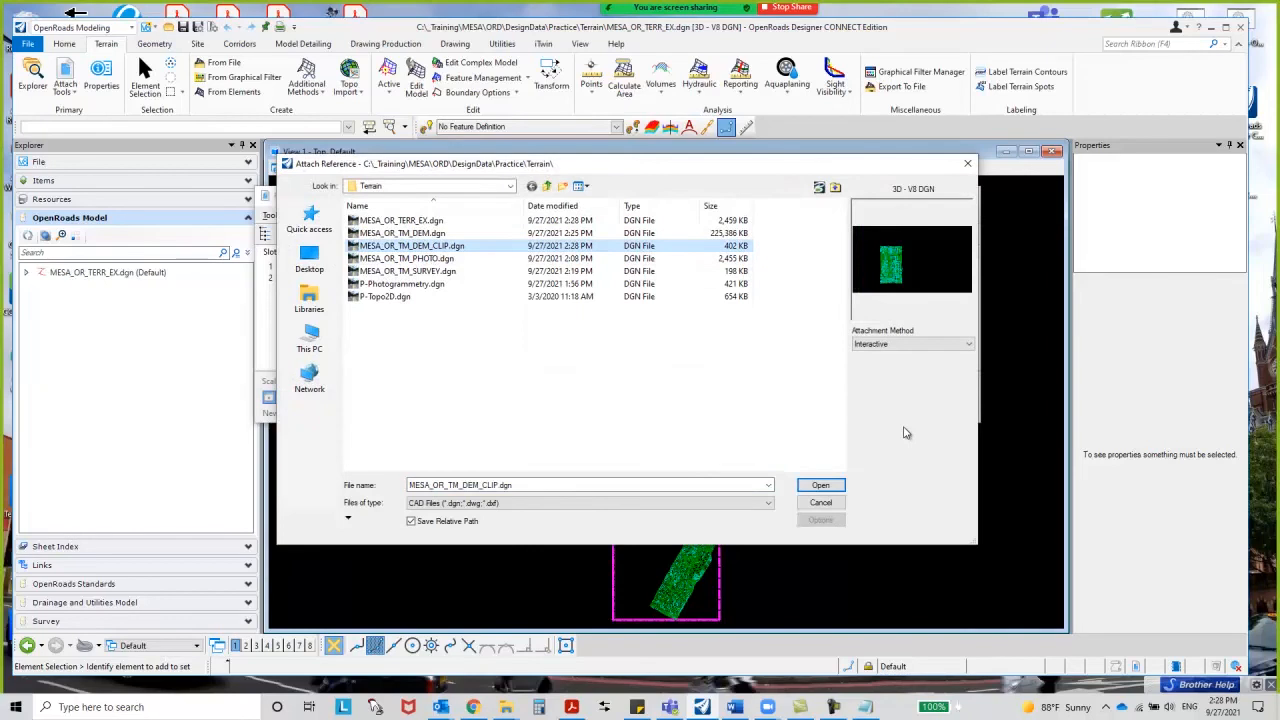
left_click(821, 486)
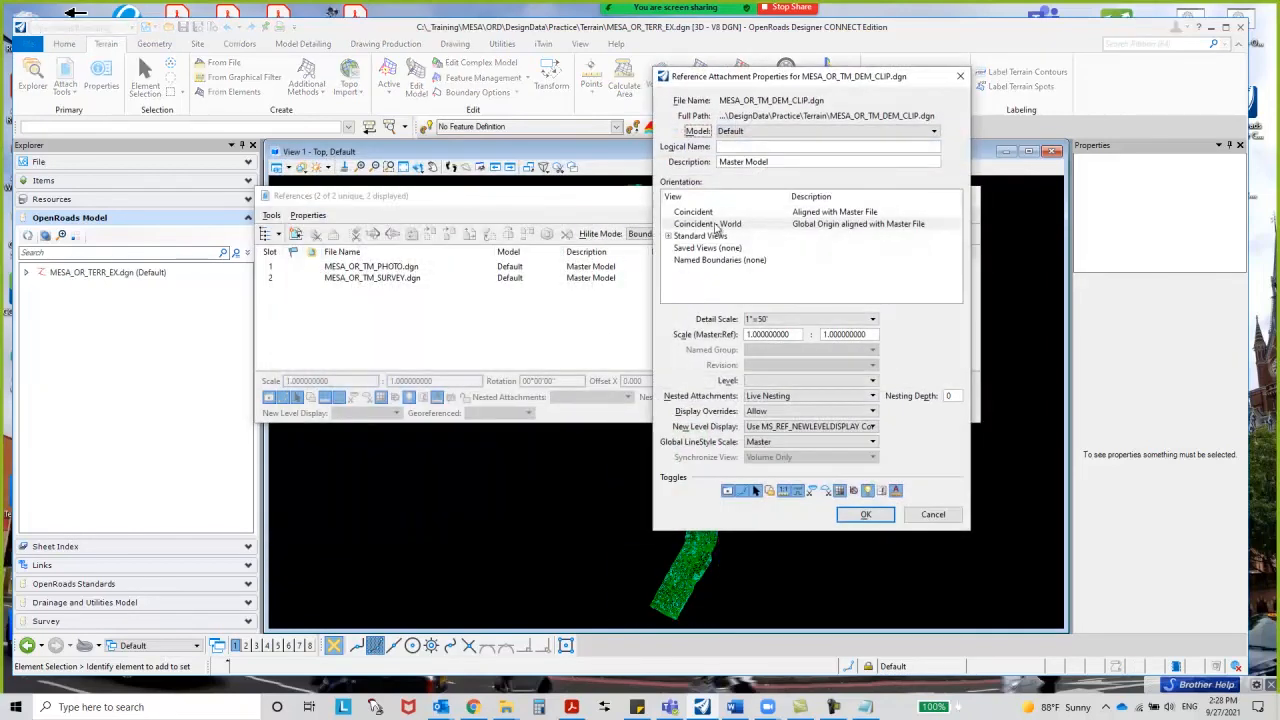
left_click(864, 516)
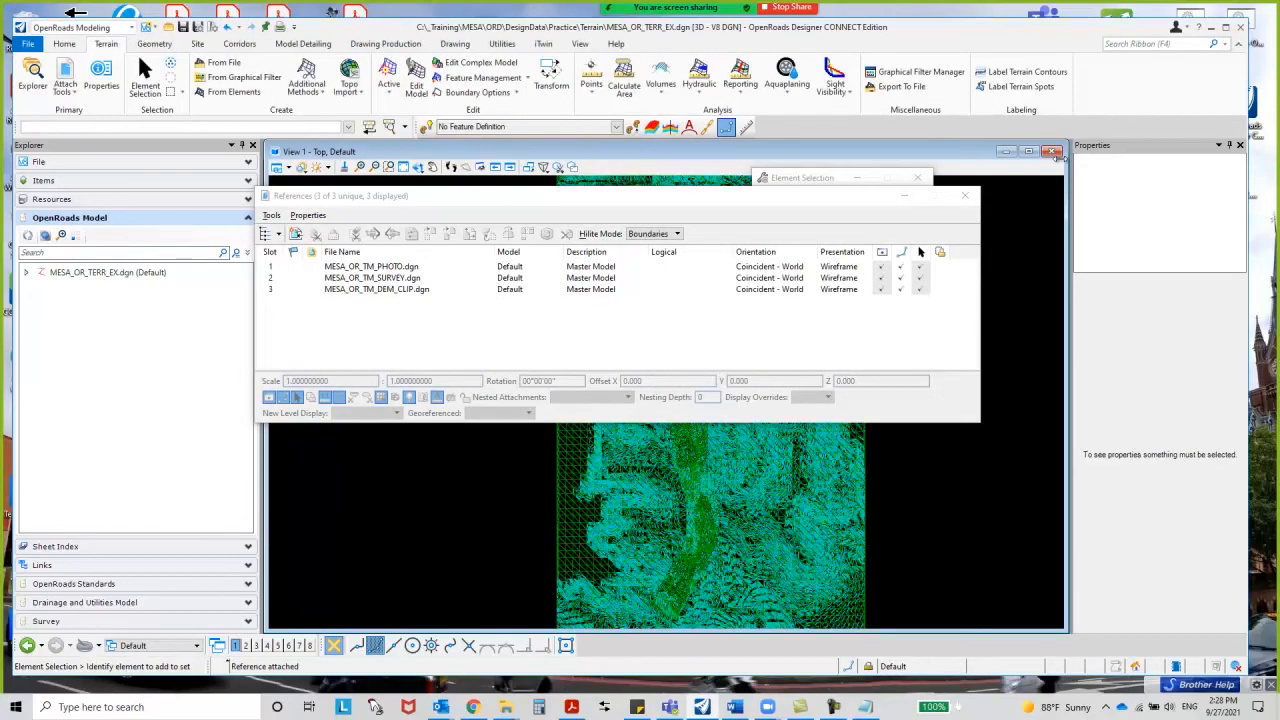
left_click(968, 197)
- Set the DEM_CLIP reference terrain's symbology override to Yes and assign the Existing_Boundary override template
scroll(374, 440, "down", 2)
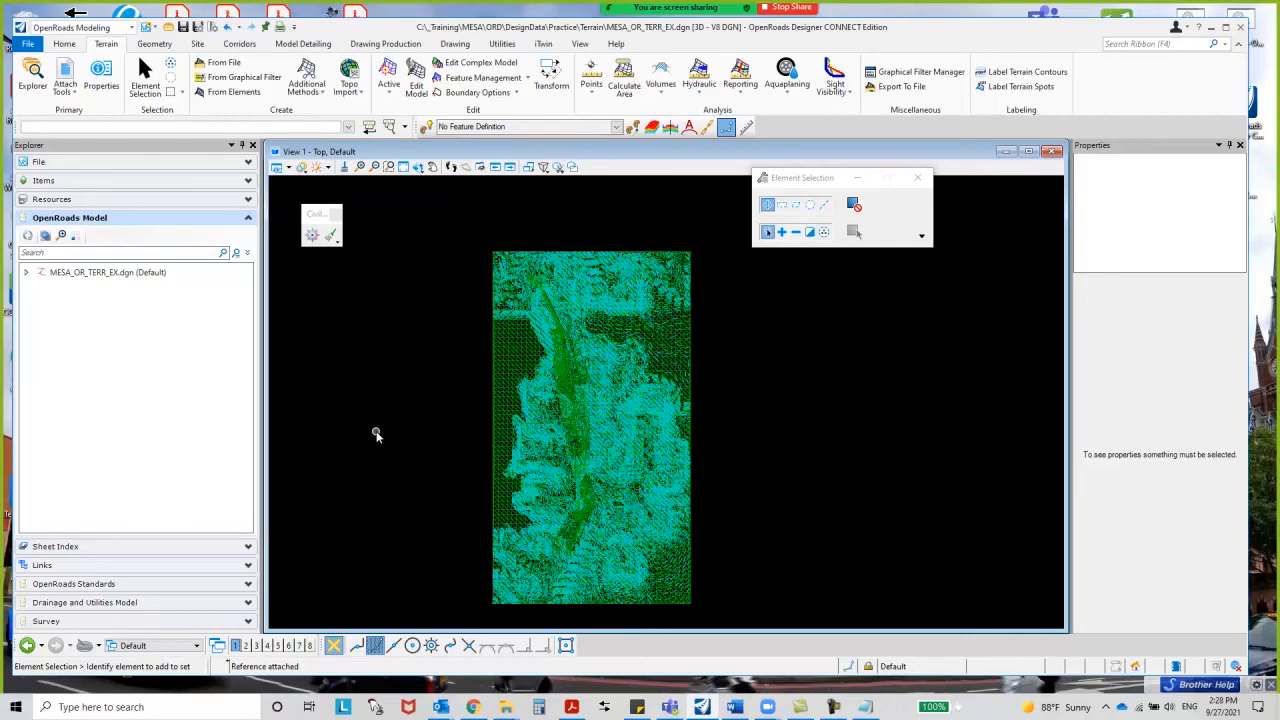
left_click(491, 338)
left_click(1209, 574)
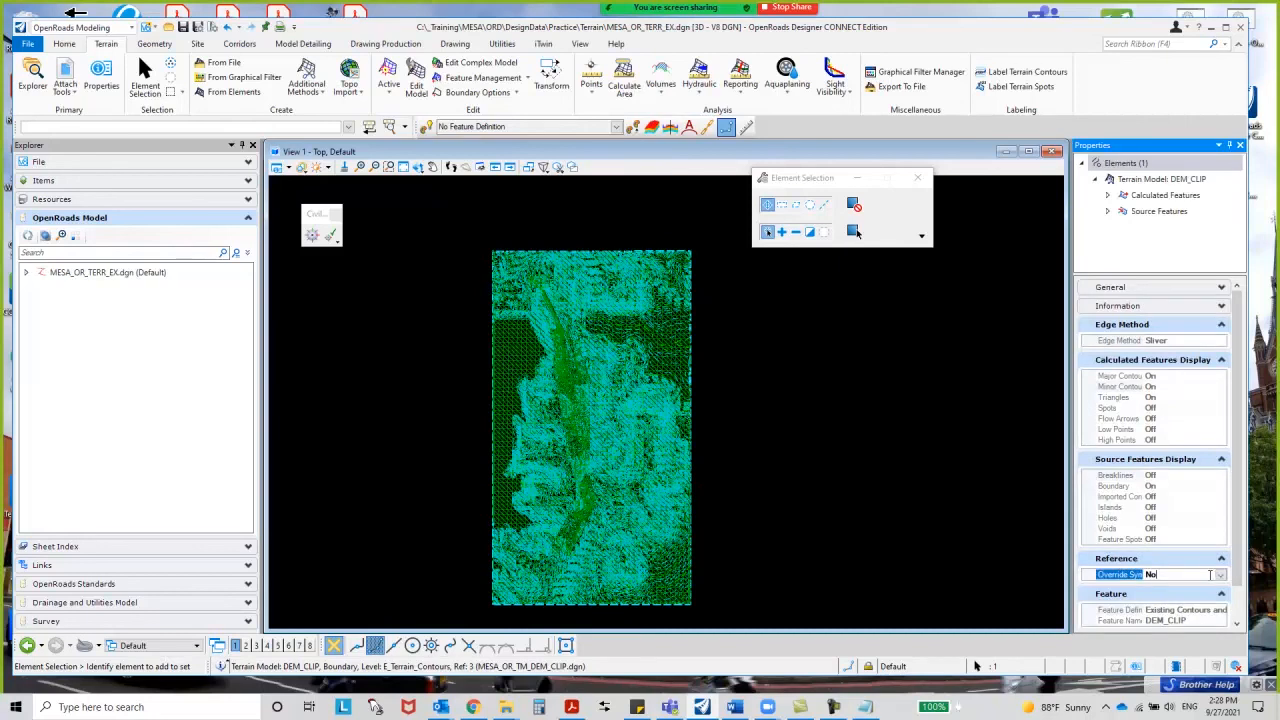
left_click(1212, 574)
left_click(1195, 598)
left_click(1190, 576)
left_click(1220, 575)
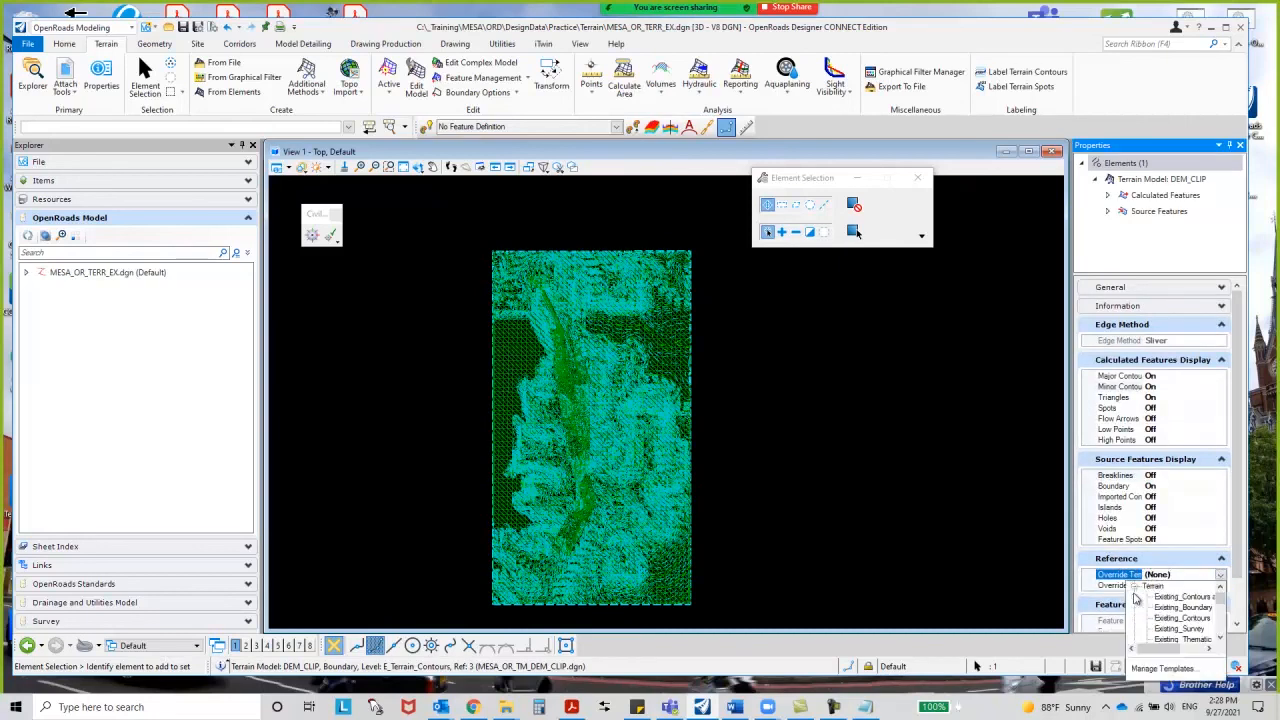
left_click(1150, 597)
left_click(868, 430)
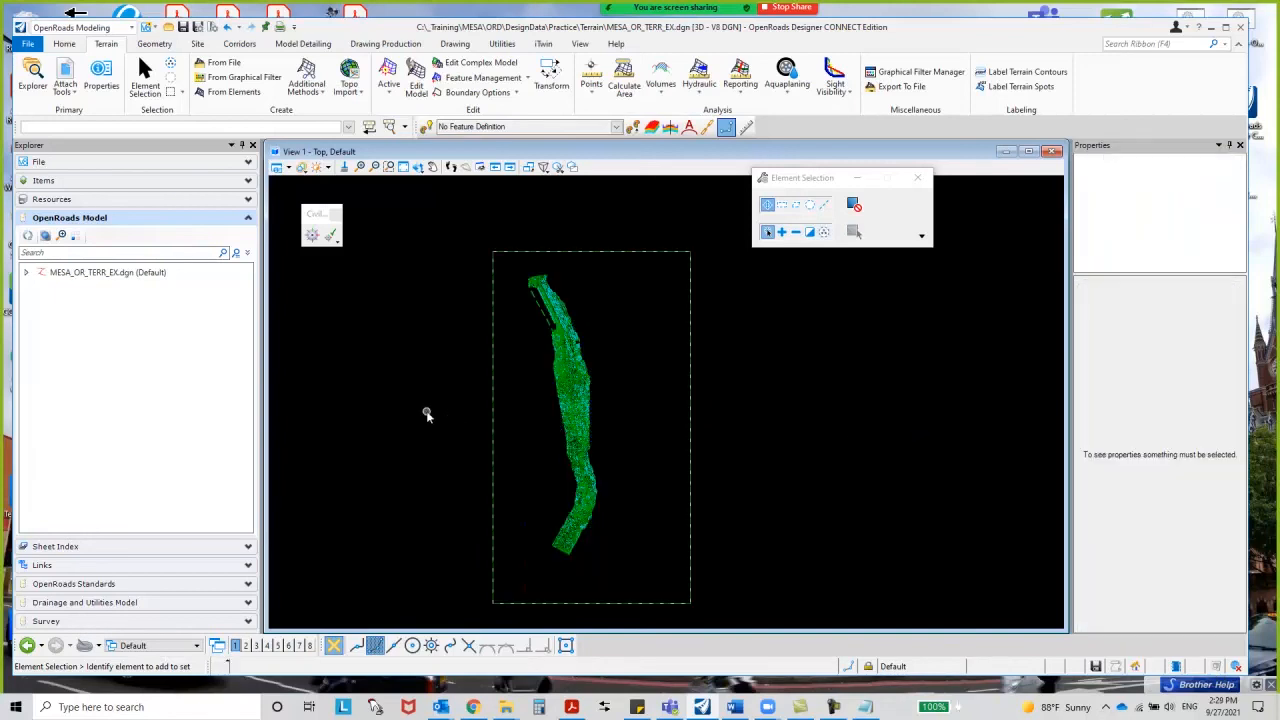
- Open the TERR-EX complex terrain for editing with Edit Complex Model
left_click(535, 290)
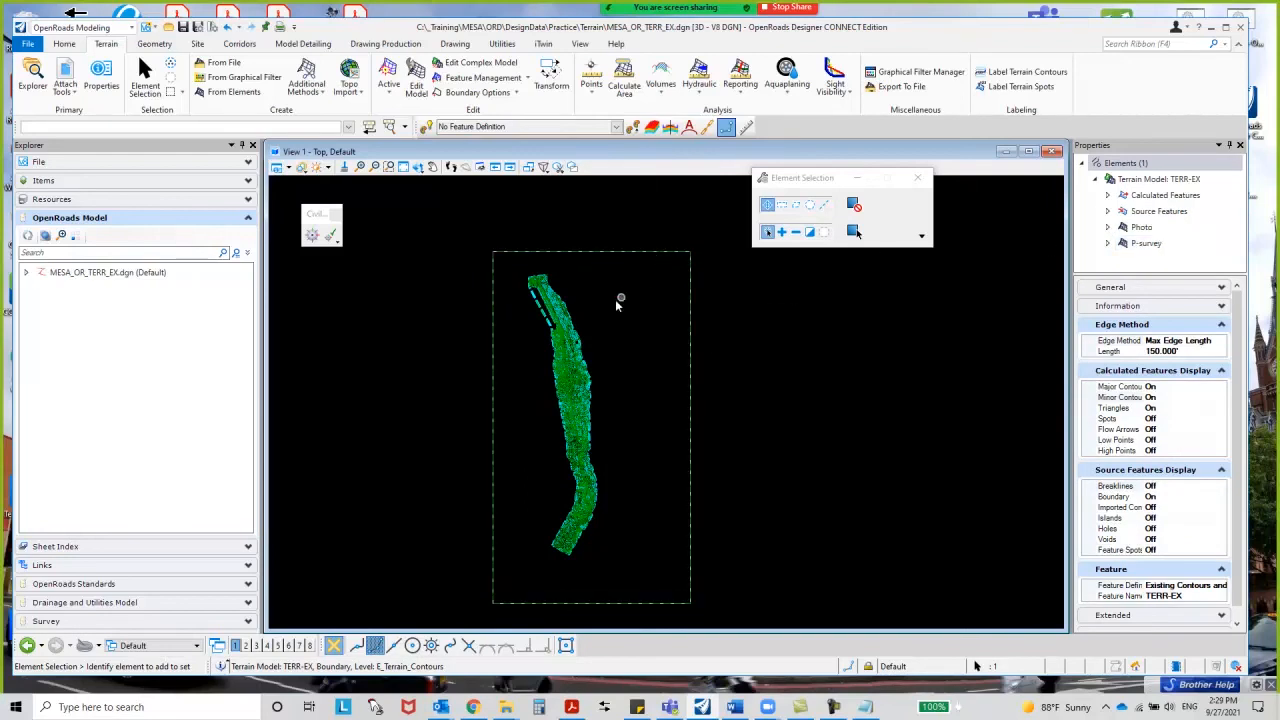
left_click(566, 310)
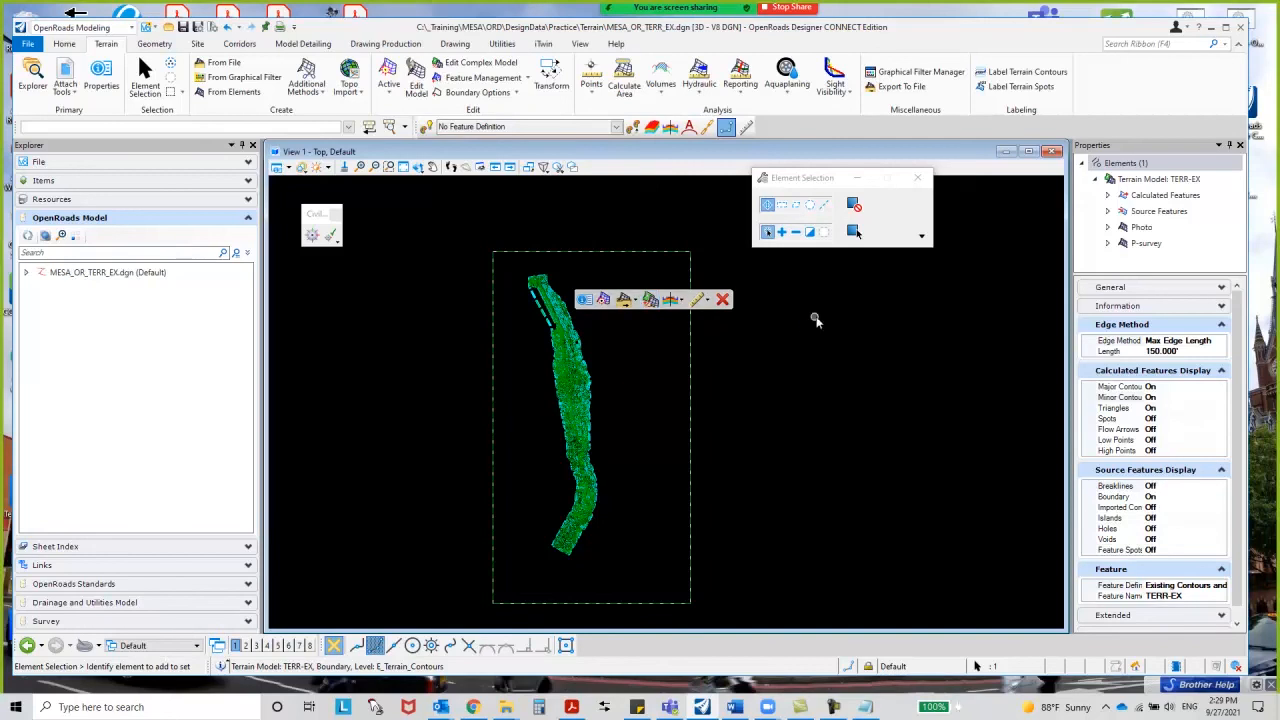
left_click(770, 322)
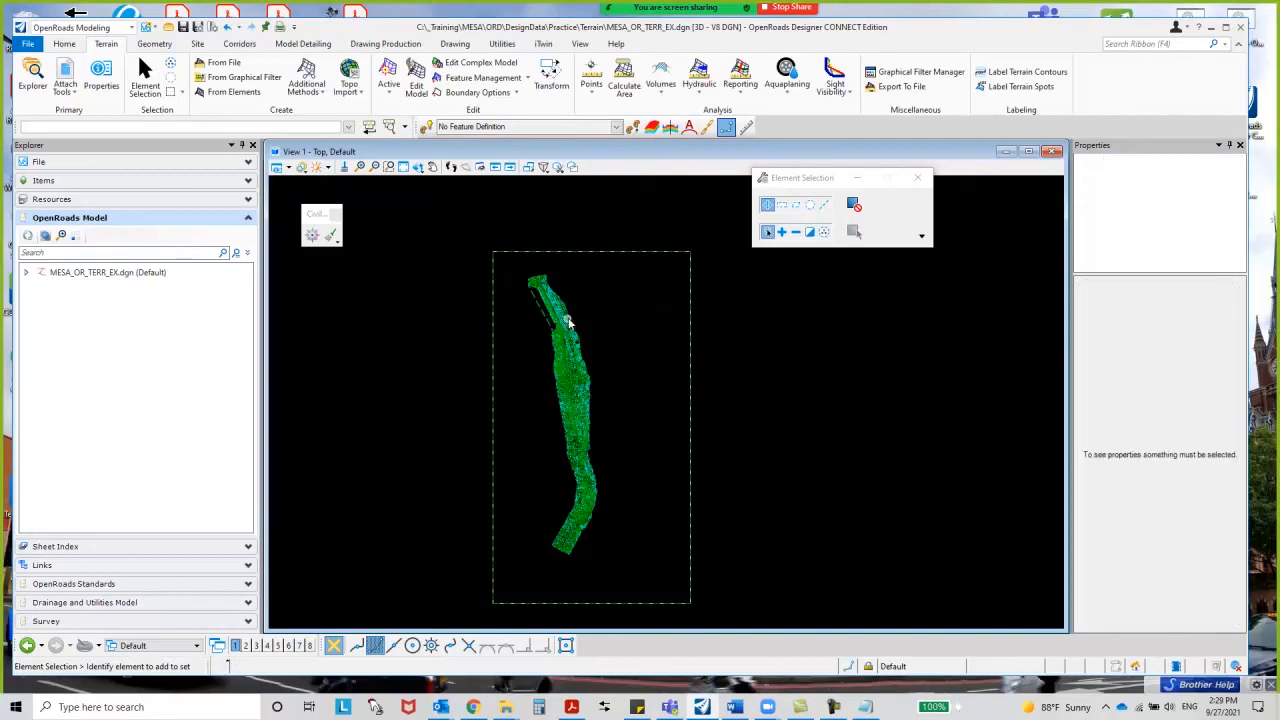
right_click(1141, 182)
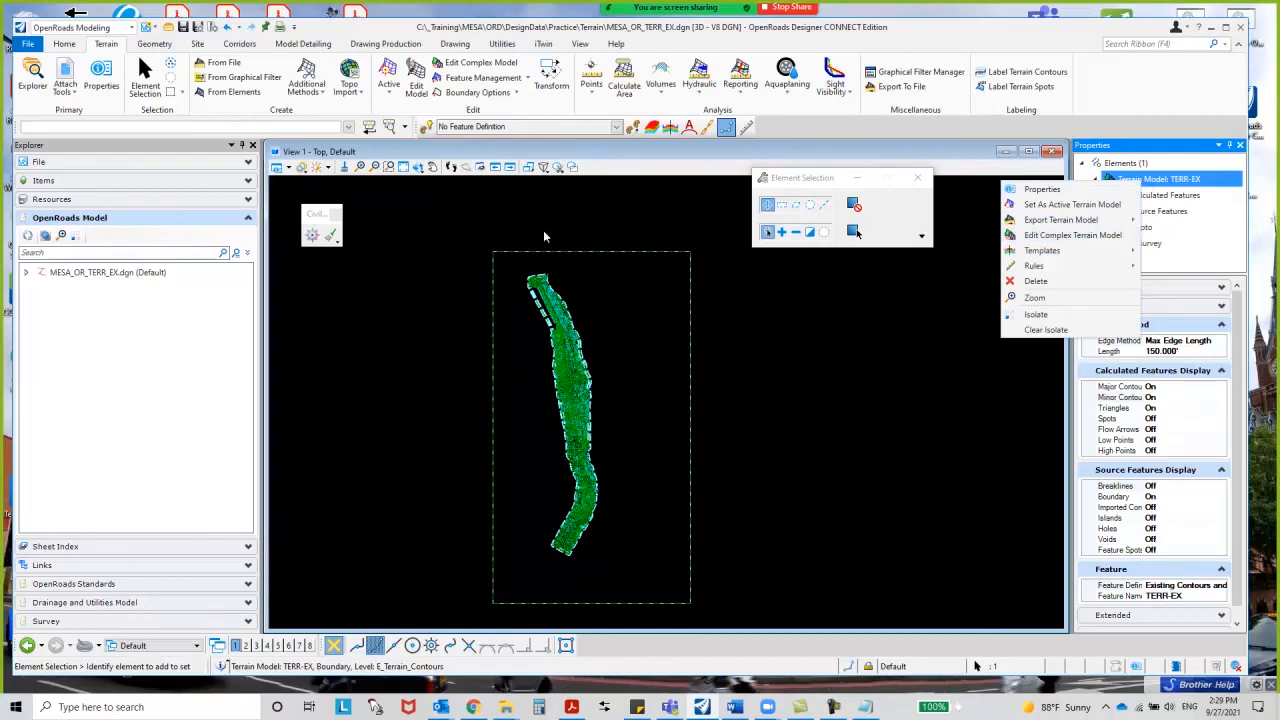
left_click(1072, 236)
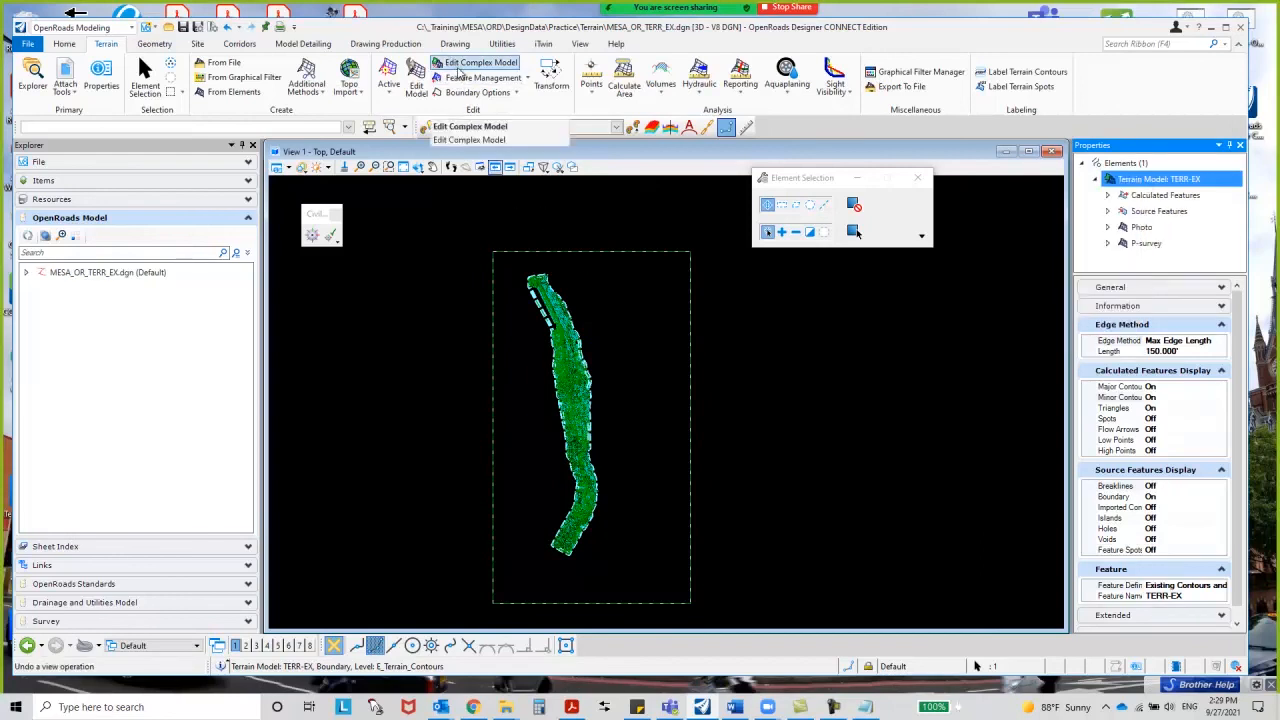
left_click(462, 64)
left_click(566, 315)
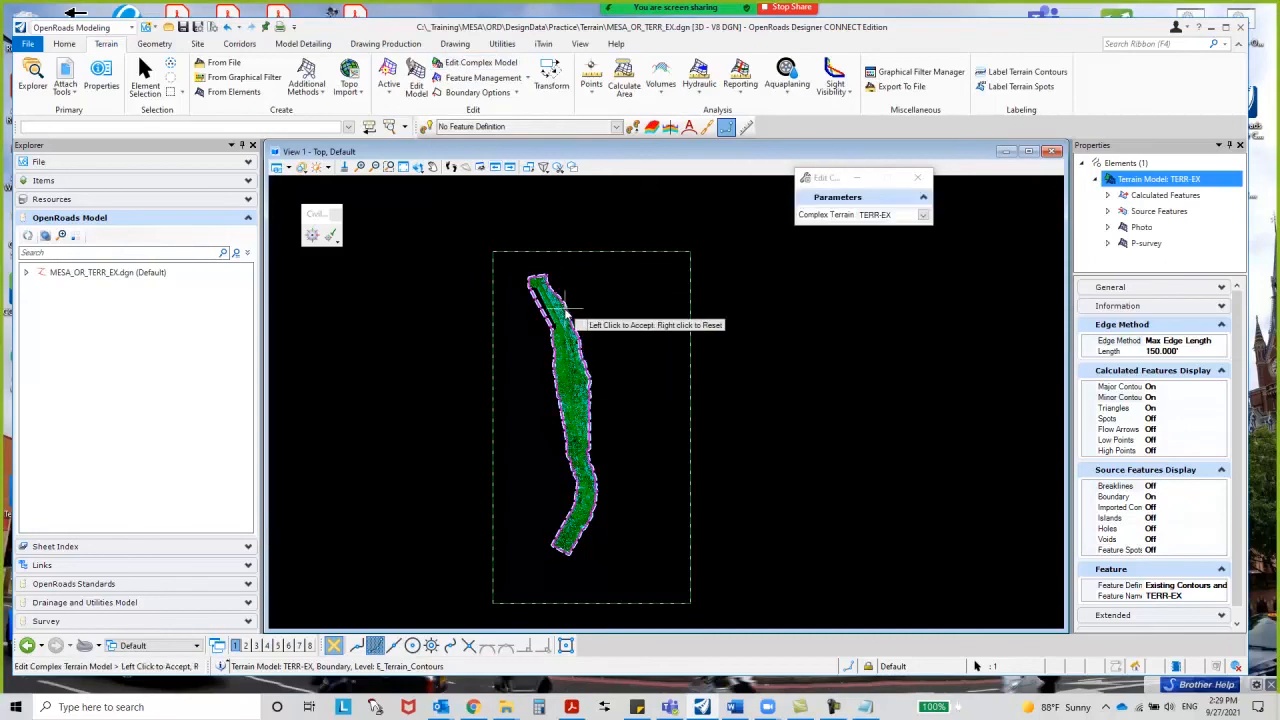
left_click(360, 308)
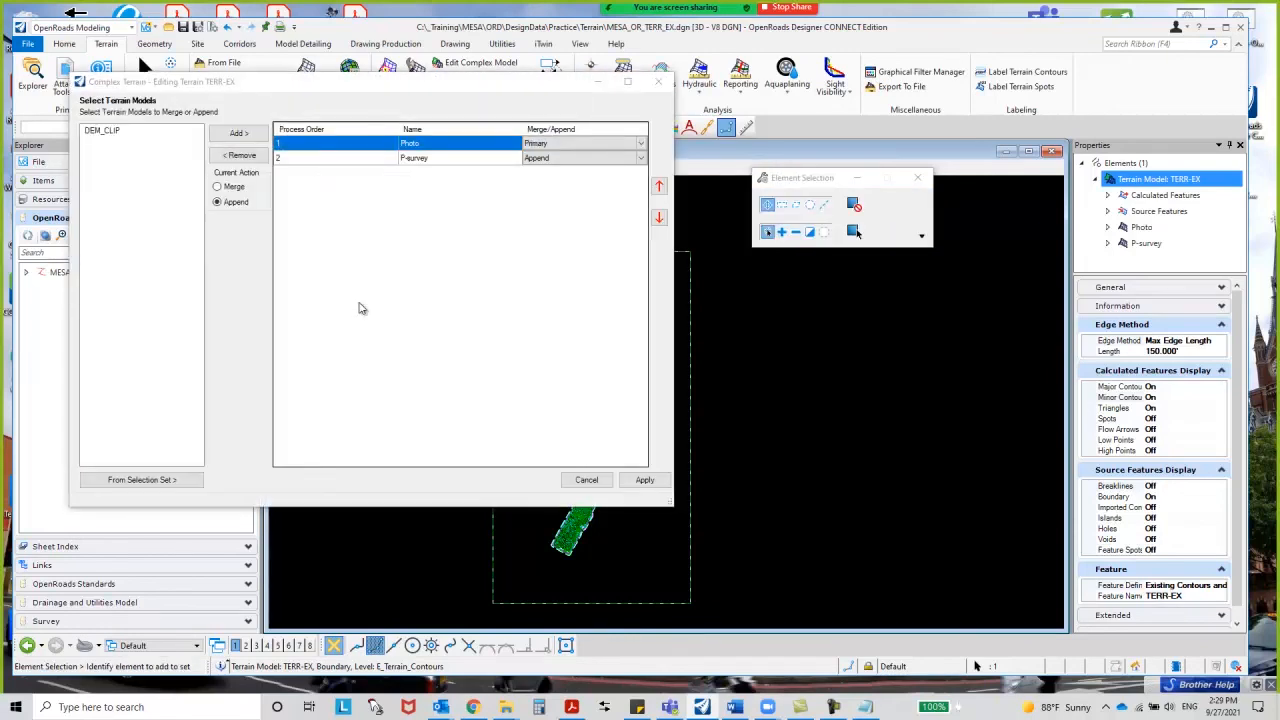
- Add the DEM_CLIP terrain to the TERR-EX complex terrain's list of models with the Append action
left_click_drag(332, 88, 600, 80)
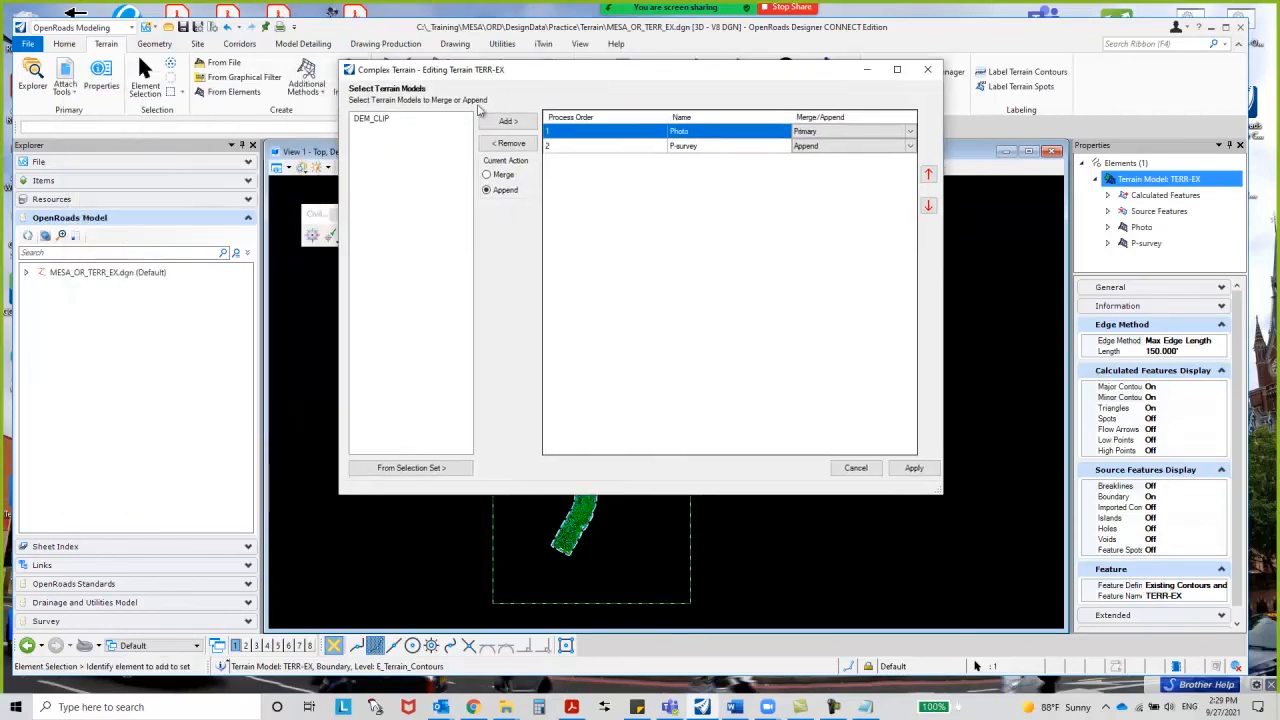
left_click(378, 122)
left_click(508, 122)
left_click_drag(593, 76, 860, 67)
left_click(948, 135)
left_click(948, 124)
left_click(948, 137)
left_click(950, 124)
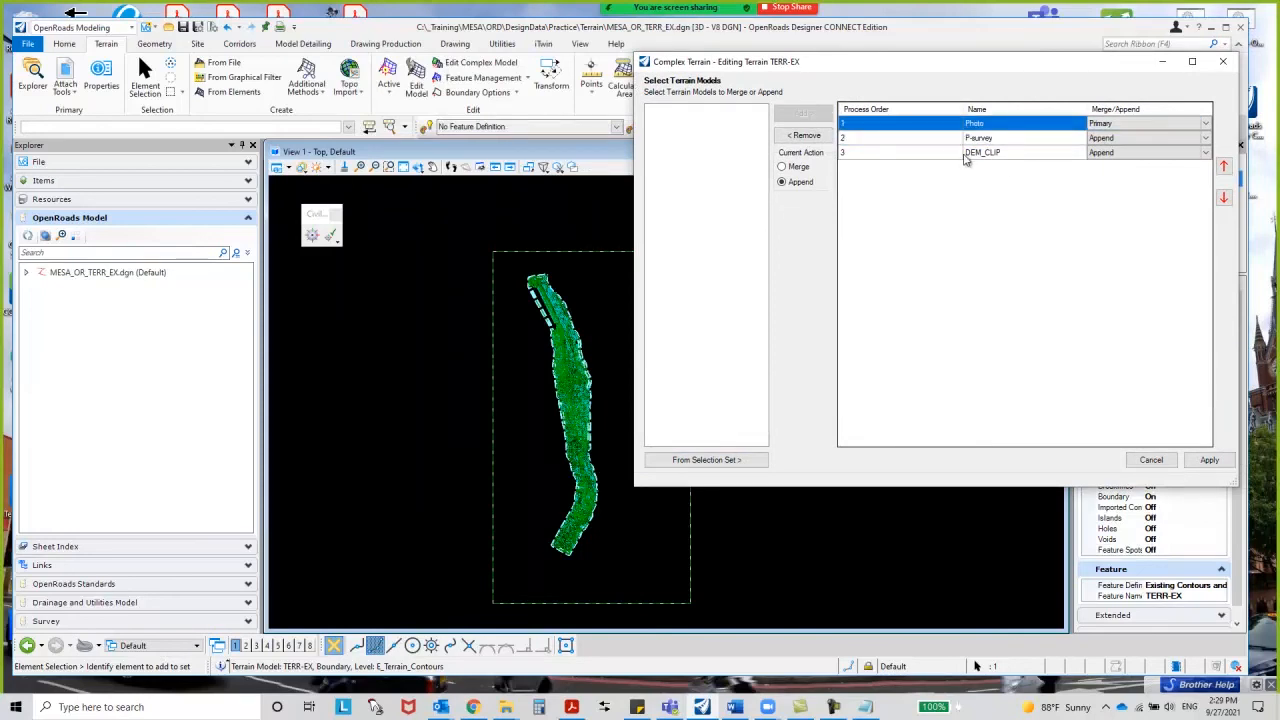
- Reorder the terrain models so DEM_CLIP is processed first as Primary, Photo second and P-survey third
left_click(957, 140)
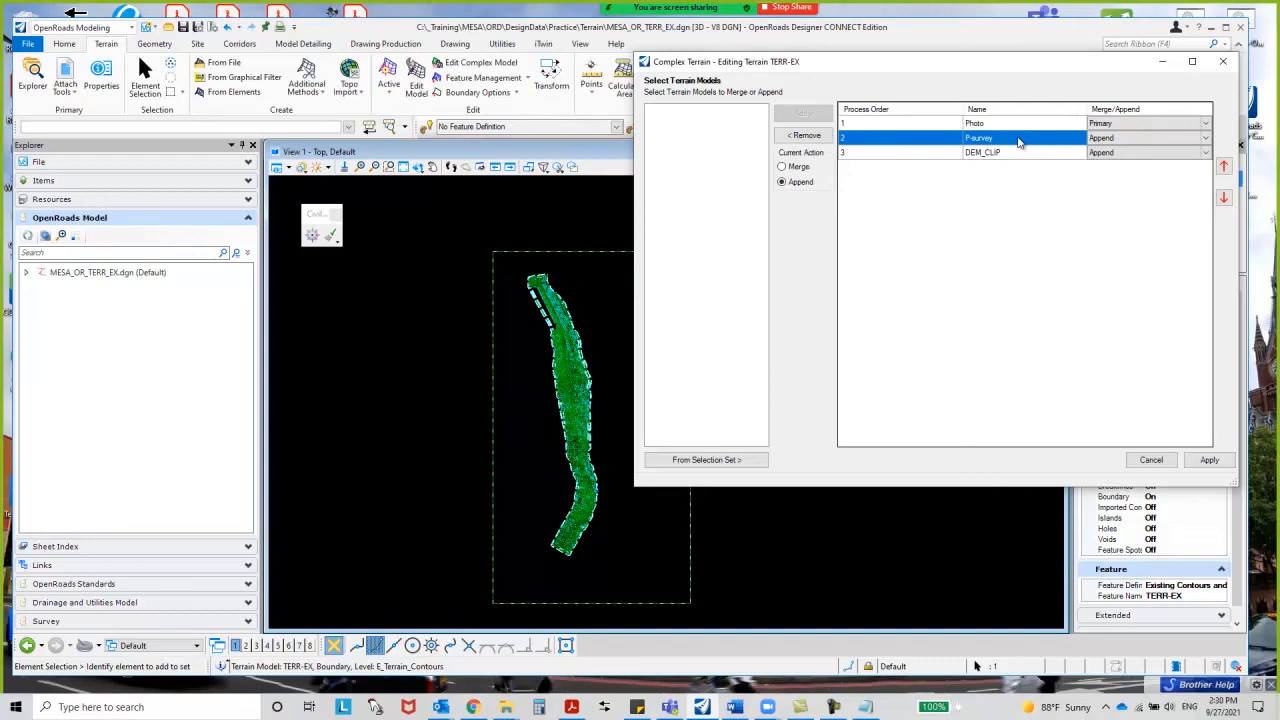
left_click(1226, 168)
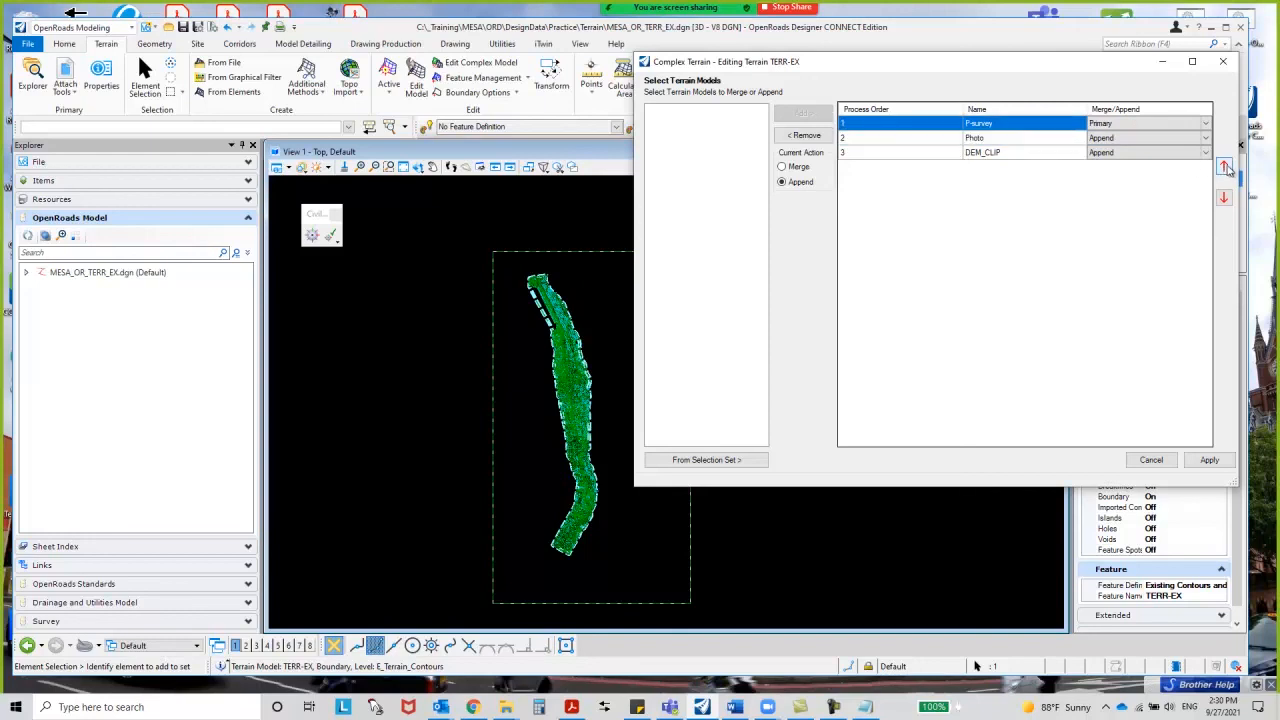
left_click(1003, 153)
left_click(1225, 167)
left_click(1226, 167)
left_click(880, 154)
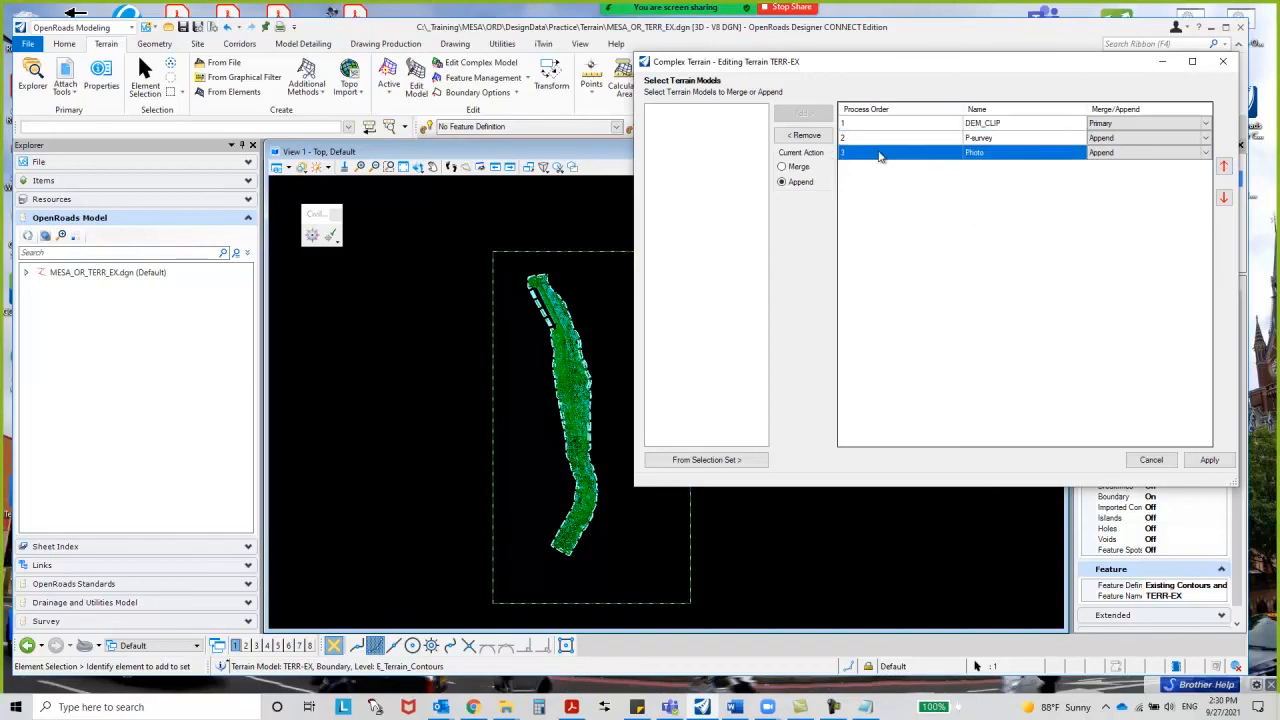
left_click(888, 136)
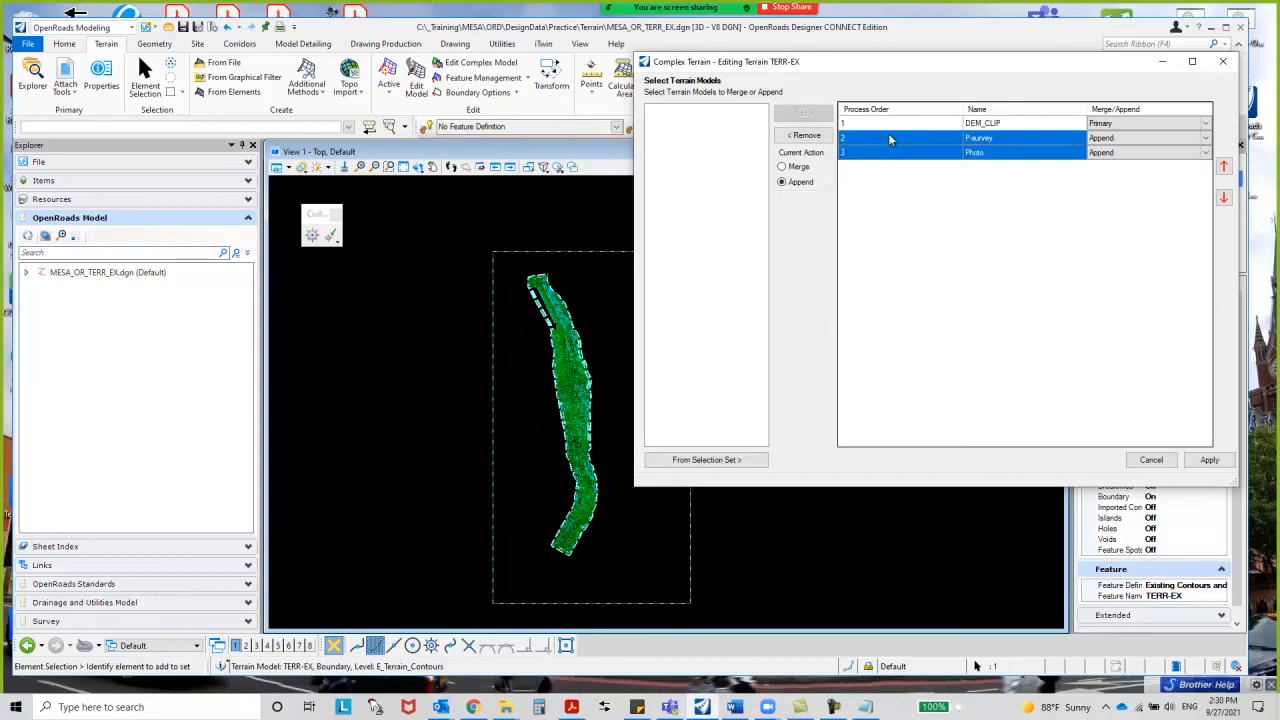
left_click(1223, 197)
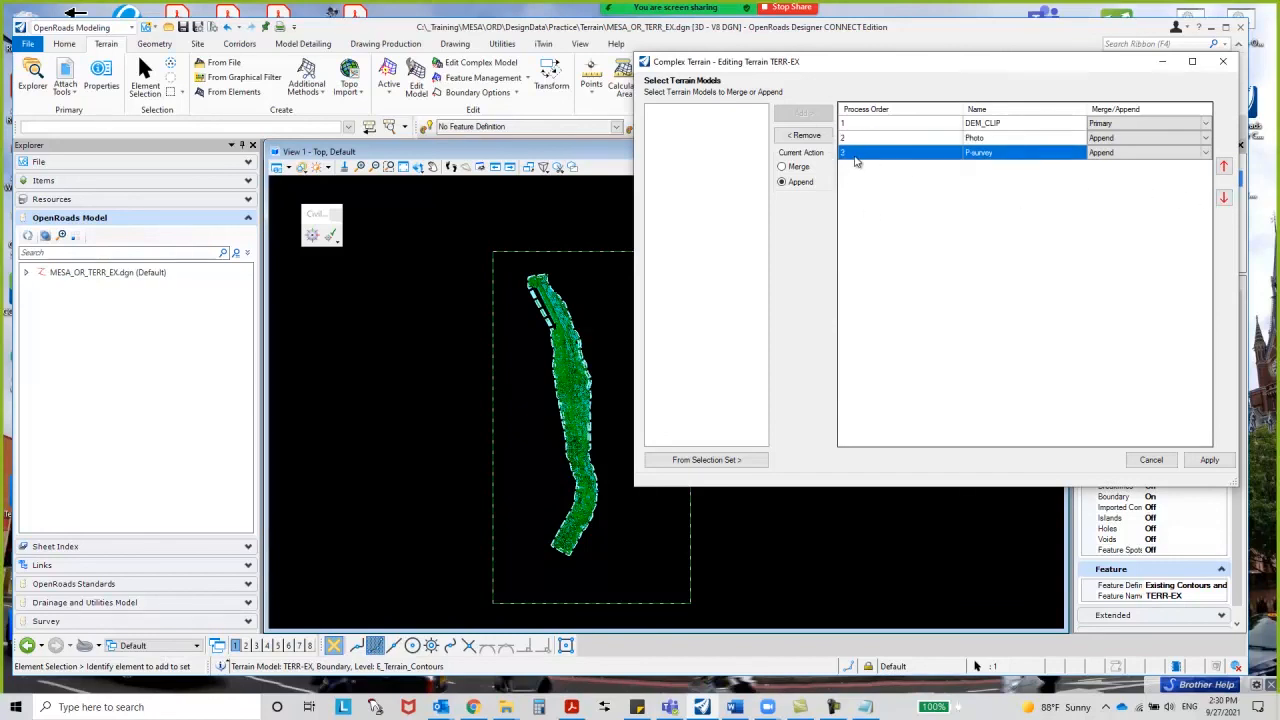
left_click(992, 139)
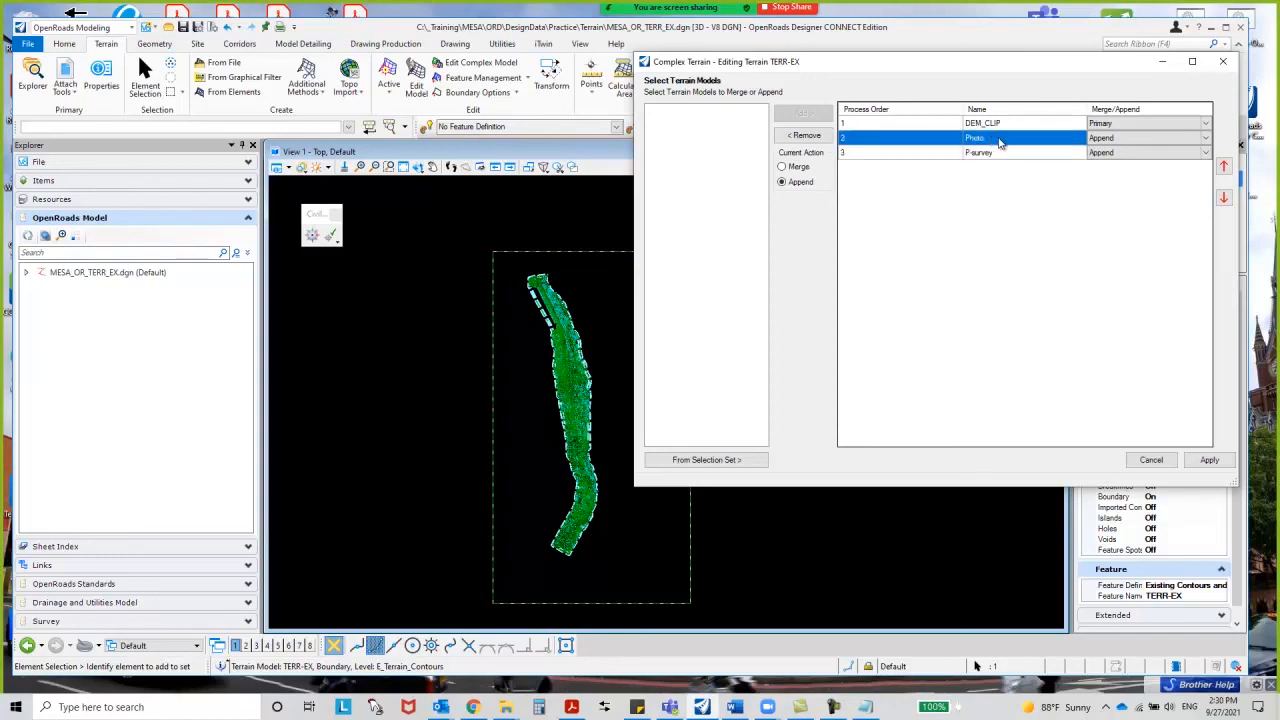
left_click(1010, 123)
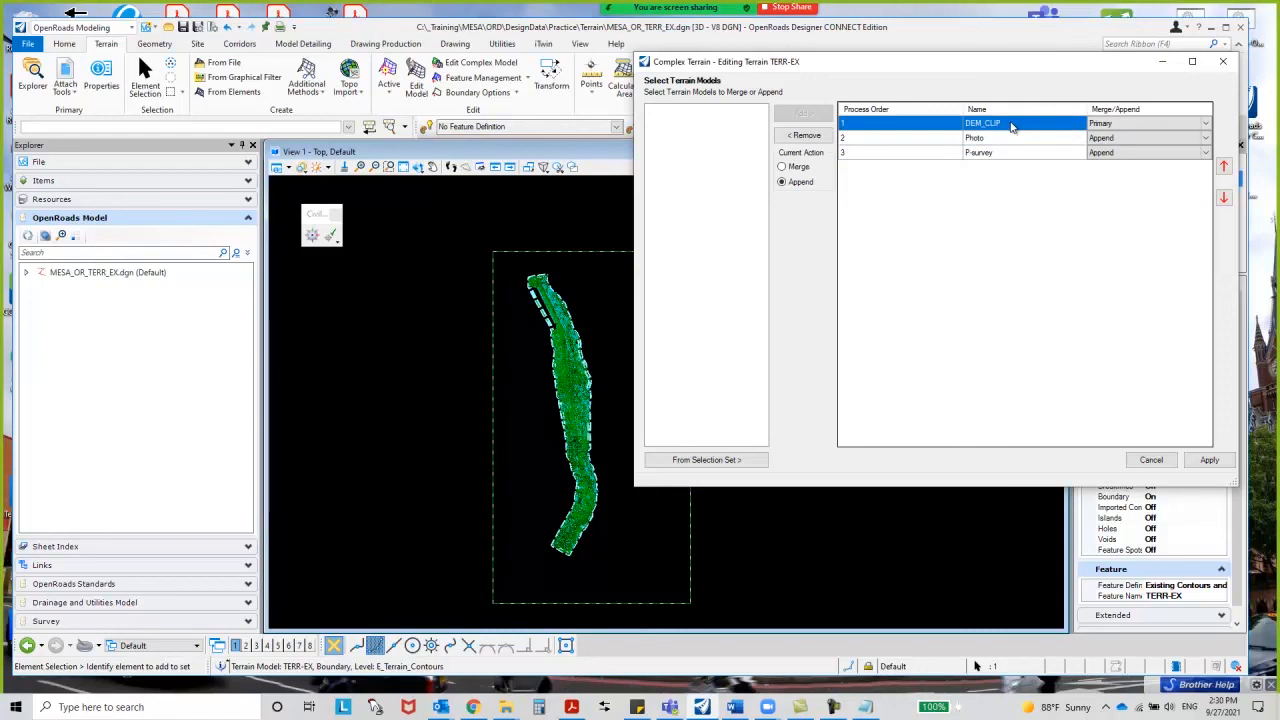
left_click(1010, 148)
left_click(1010, 140)
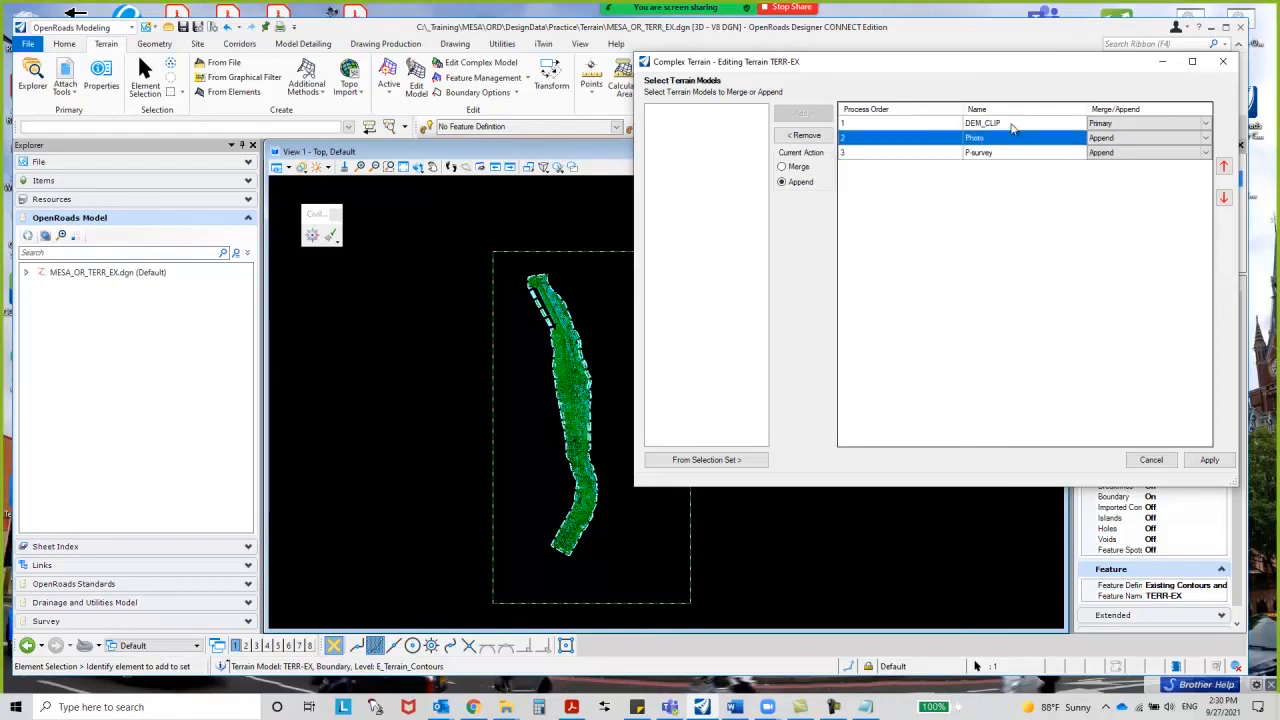
left_click(1012, 125)
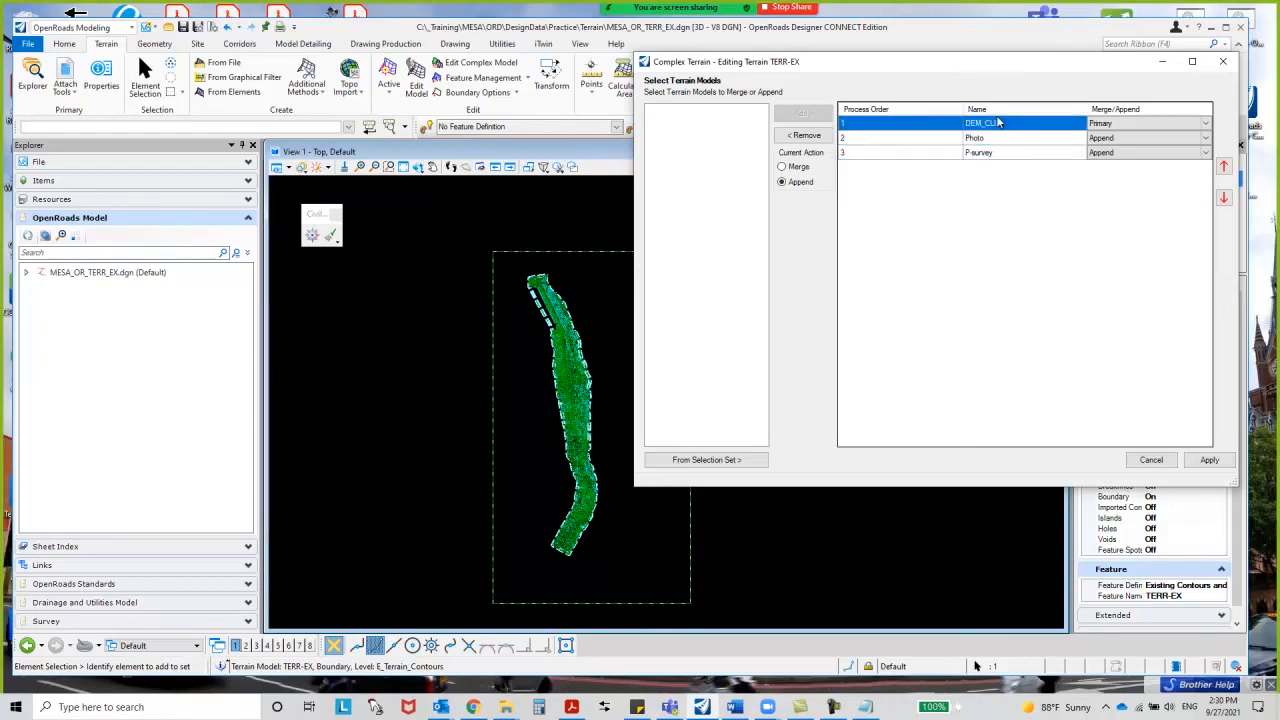
- Set both the Photo and P-survey terrains to Merge and apply the edits to the TERR-EX complex terrain
left_click(1207, 142)
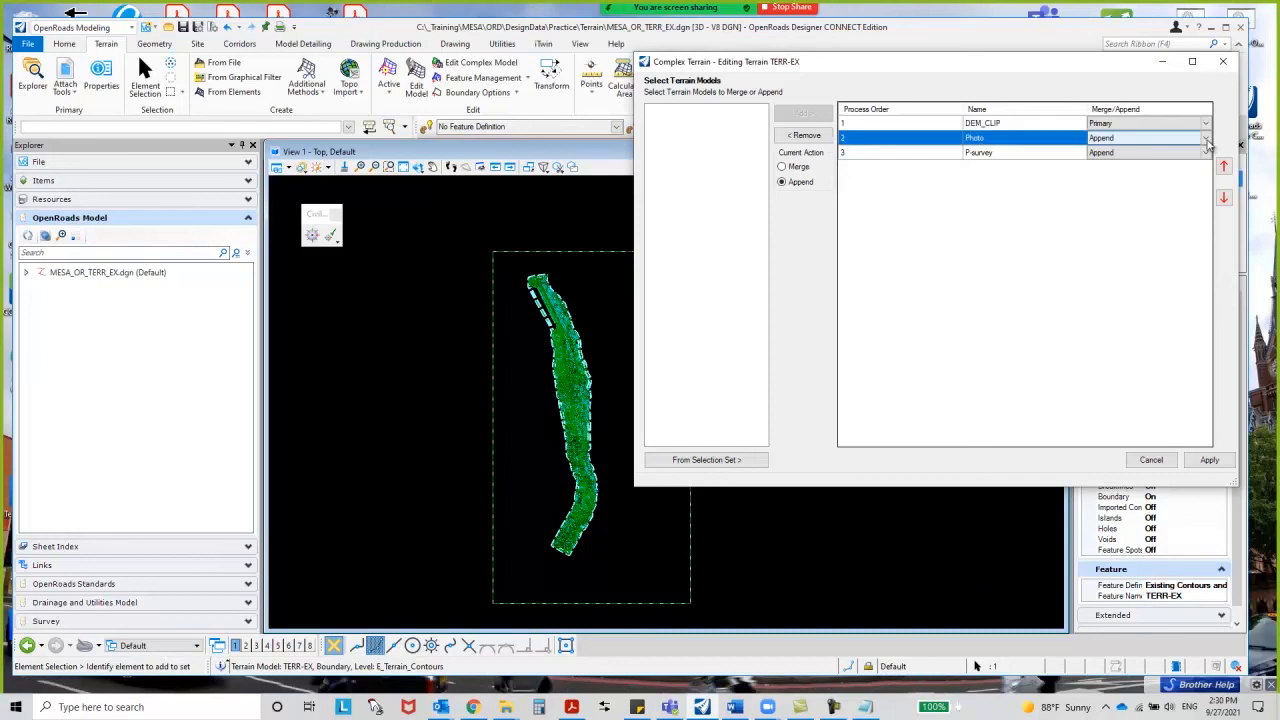
left_click(1206, 140)
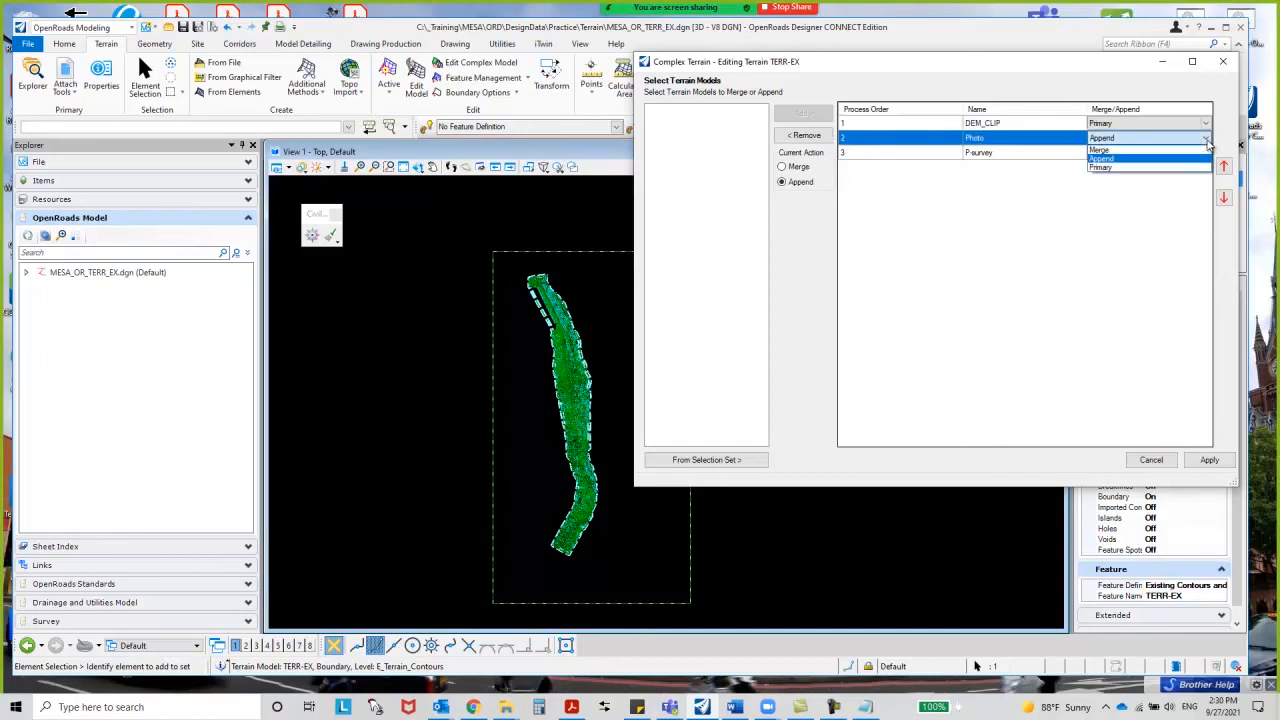
left_click(1105, 149)
left_click(1005, 125)
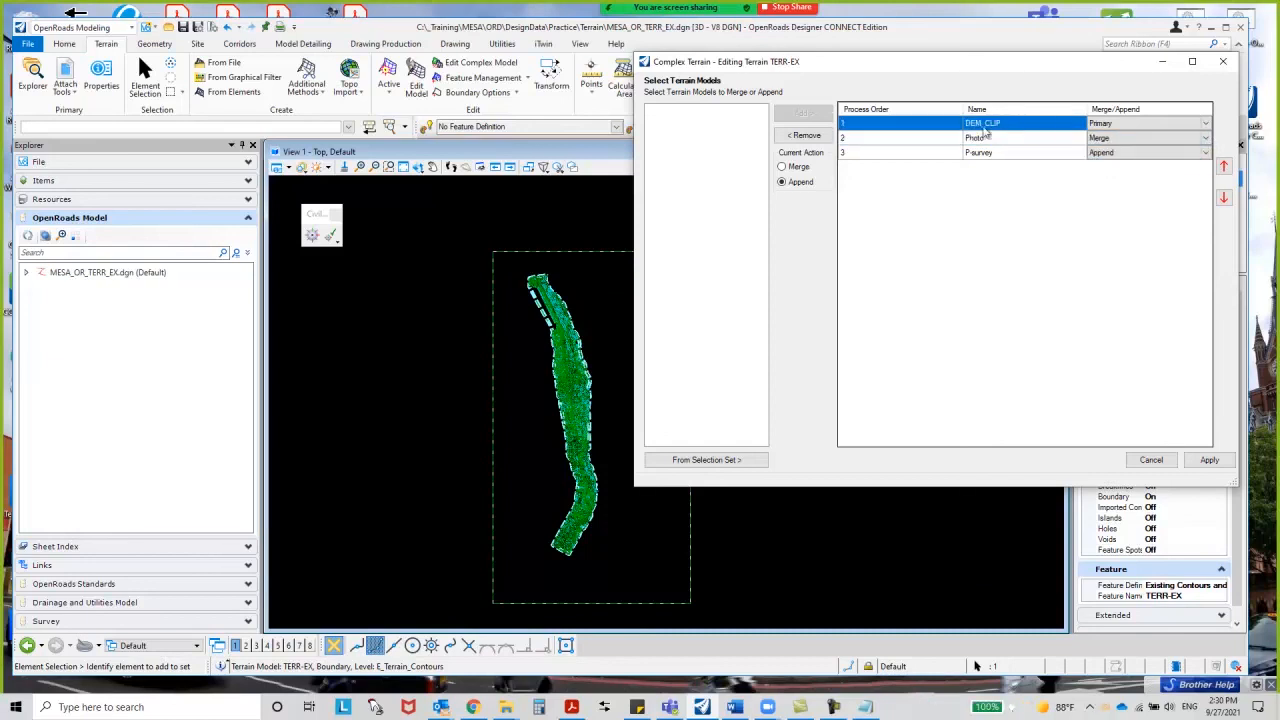
left_click(1130, 155)
left_click(1204, 155)
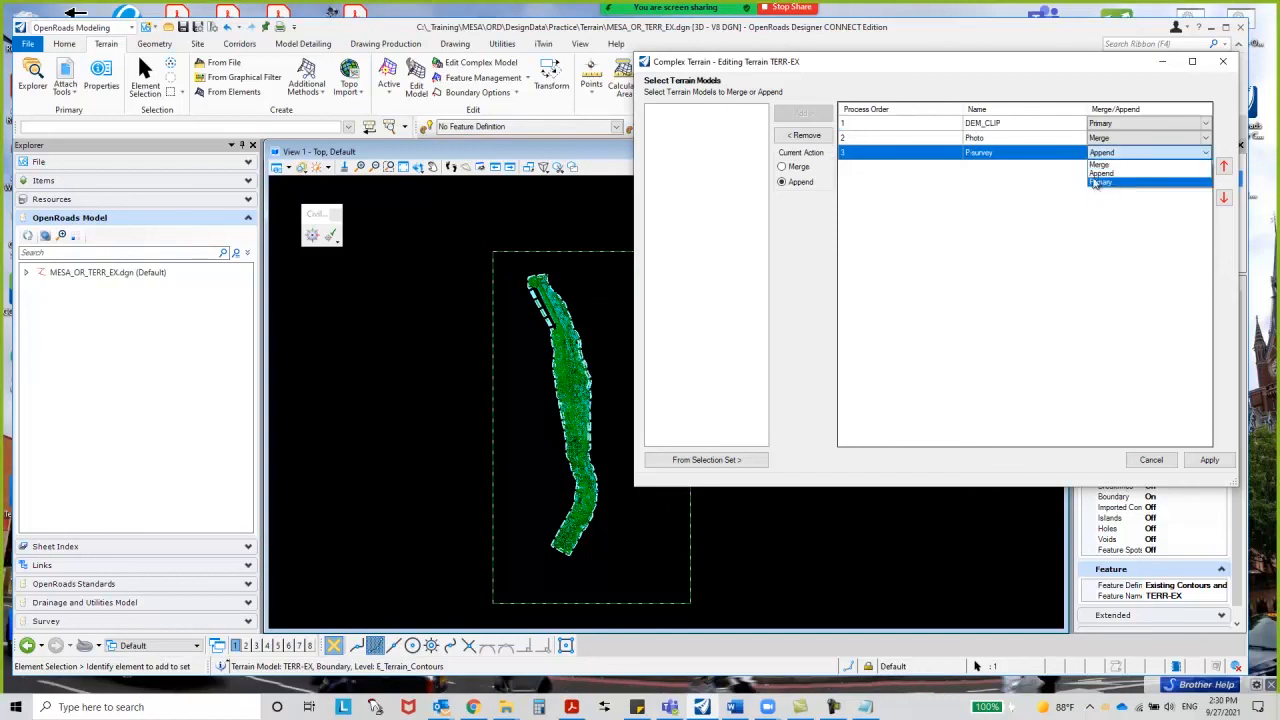
left_click(1100, 166)
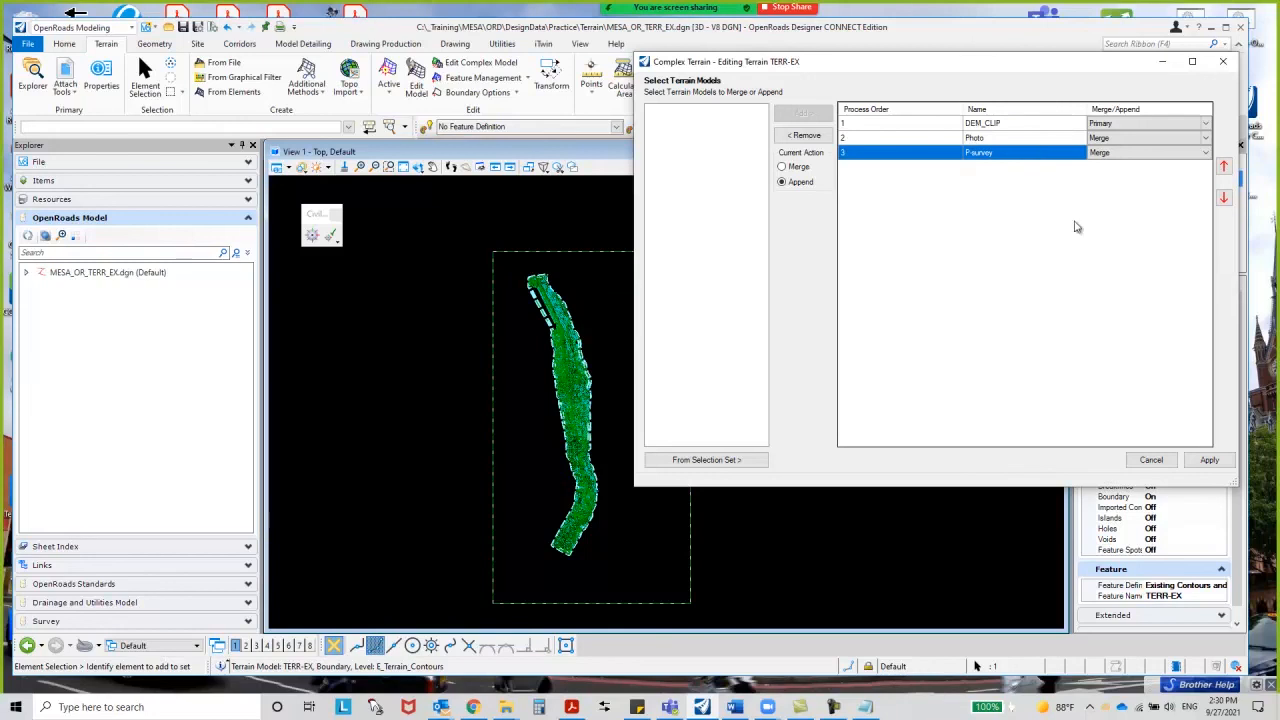
left_click(1209, 461)
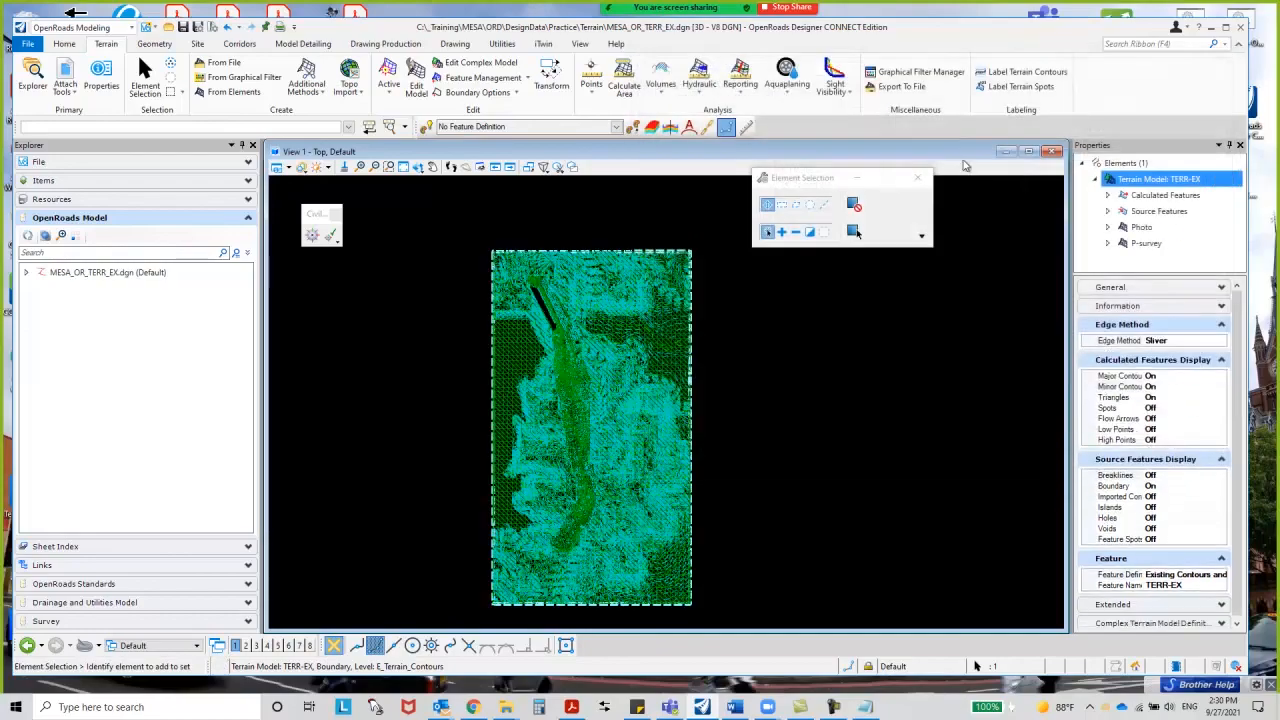